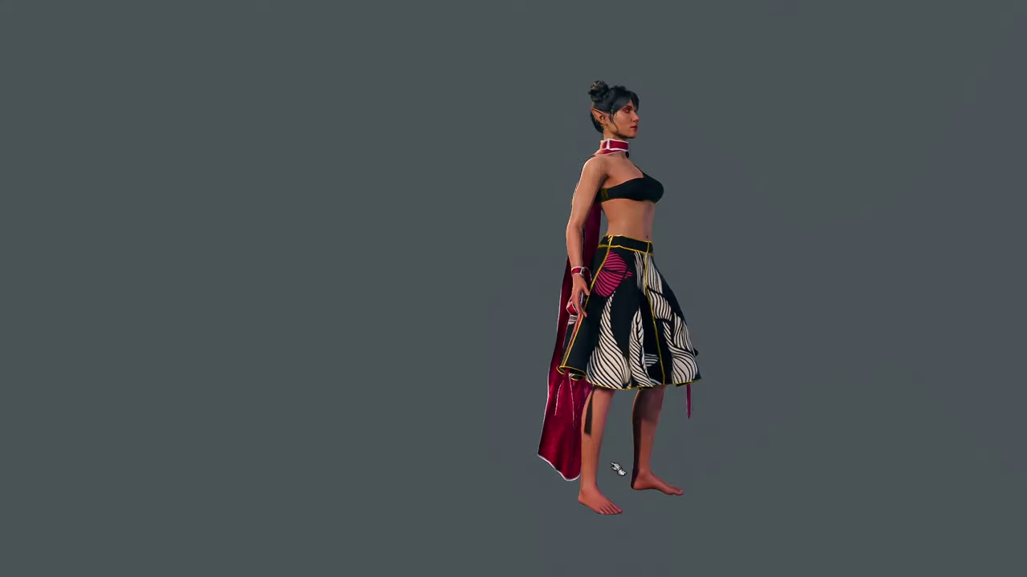
Step: Examine the character's skirt, cape and ribbons in motion by turning her to view front, sides and back
{"action": "left_click_drag", "start_coordinate": [686, 498], "coordinate": [203, 466]}
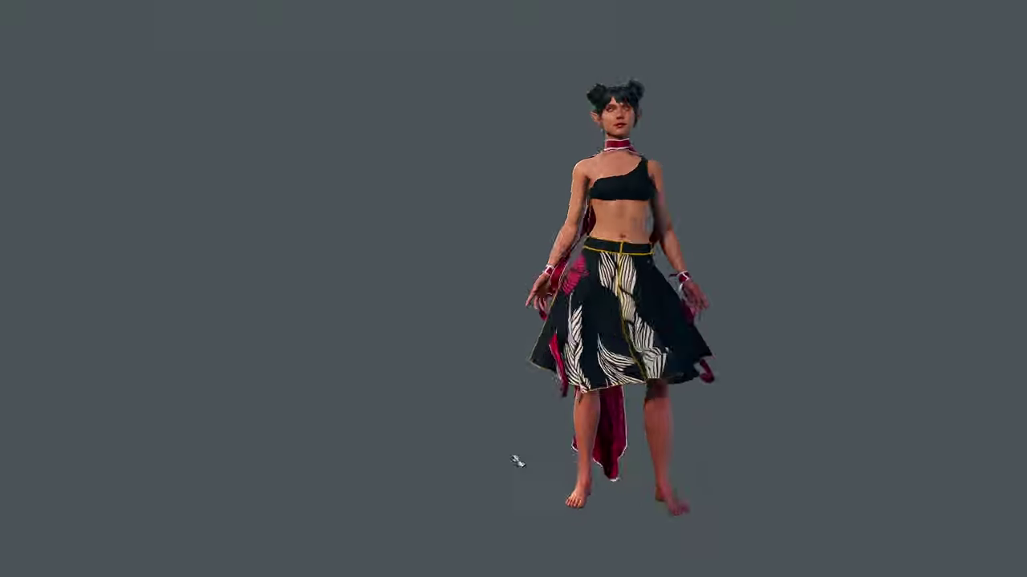
{"action": "left_click_drag", "start_coordinate": [674, 467], "coordinate": [758, 441]}
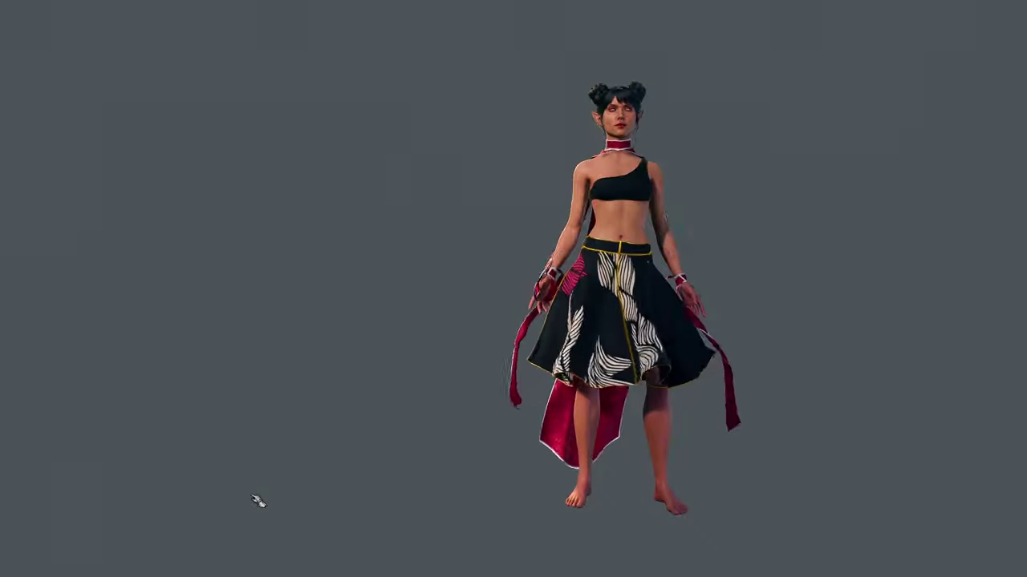
{"action": "left_click_drag", "start_coordinate": [257, 501], "coordinate": [884, 540]}
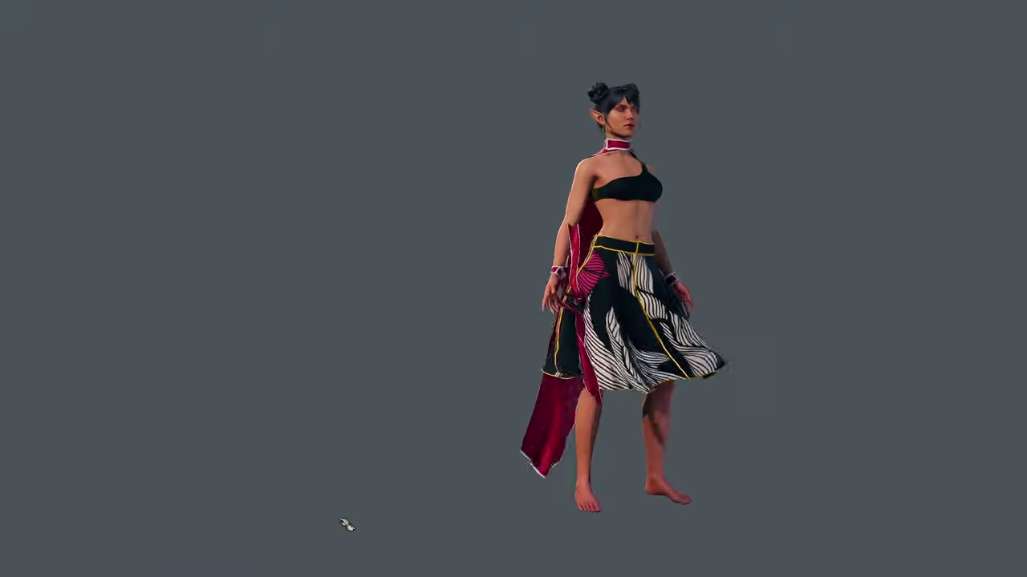
{"action": "left_click_drag", "start_coordinate": [347, 525], "coordinate": [152, 525]}
{"action": "left_click_drag", "start_coordinate": [443, 504], "coordinate": [76, 497]}
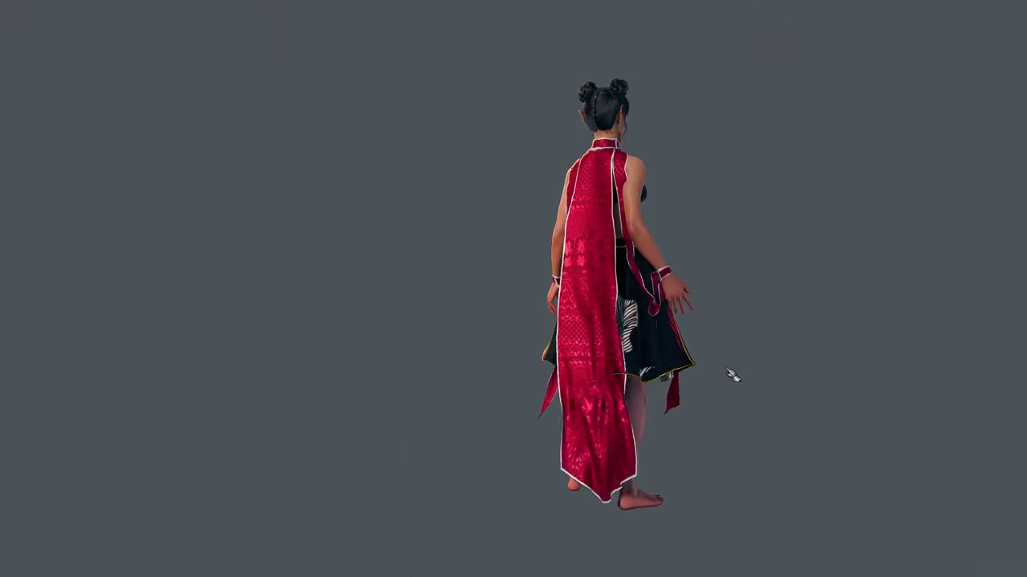
{"action": "left_click_drag", "start_coordinate": [482, 433], "coordinate": [643, 466]}
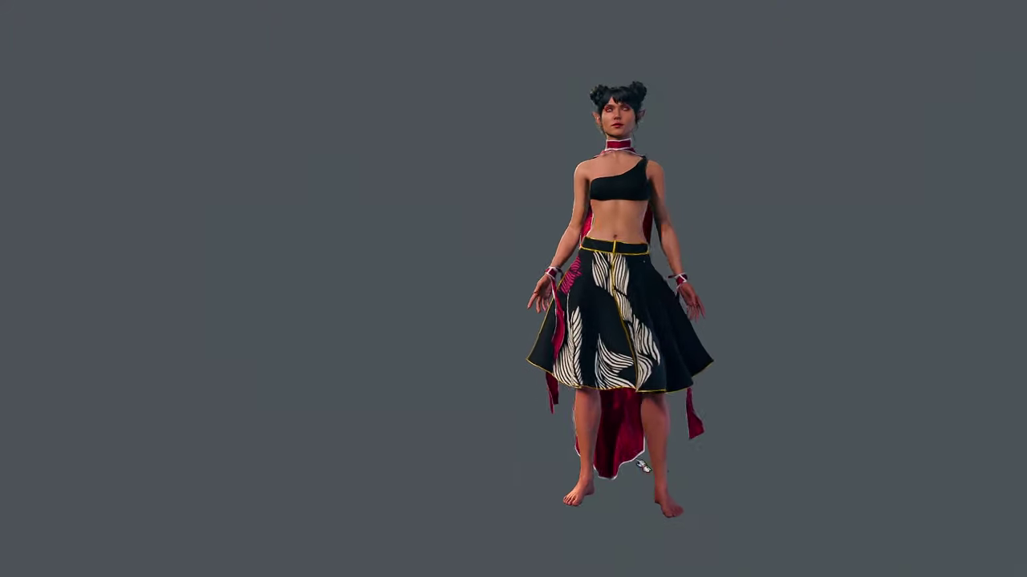
{"action": "left_click_drag", "start_coordinate": [459, 447], "coordinate": [188, 445]}
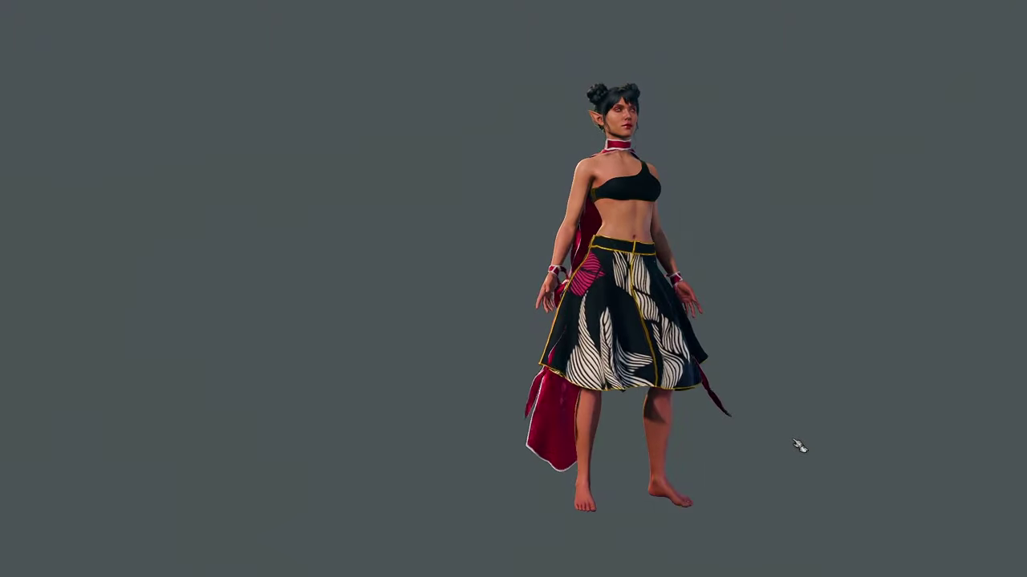
Step: Bring back the hidden character creation interface and change the character's class to Bard
{"action": "key", "text": "F10"}
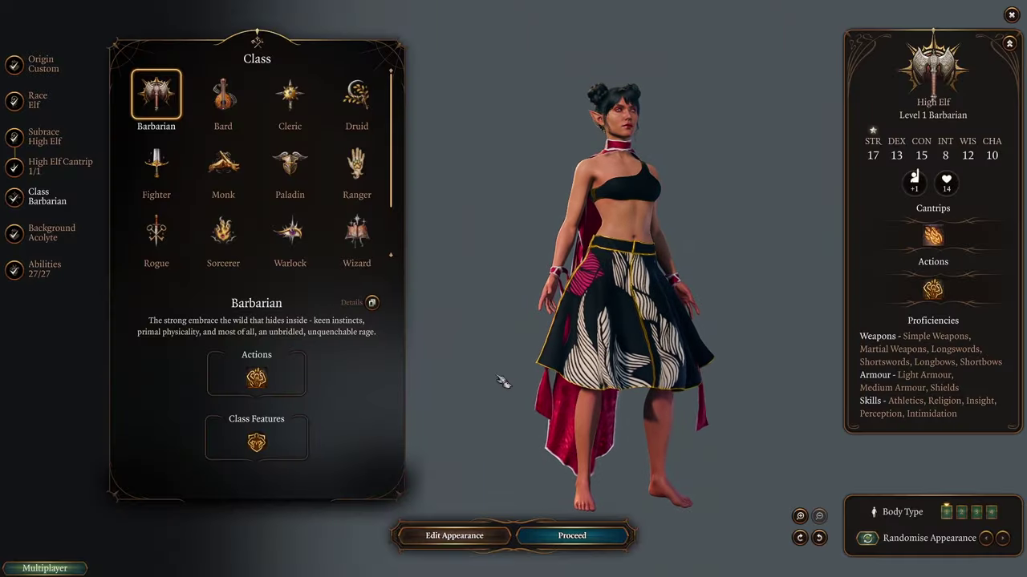
{"action": "left_click", "coordinate": [223, 95]}
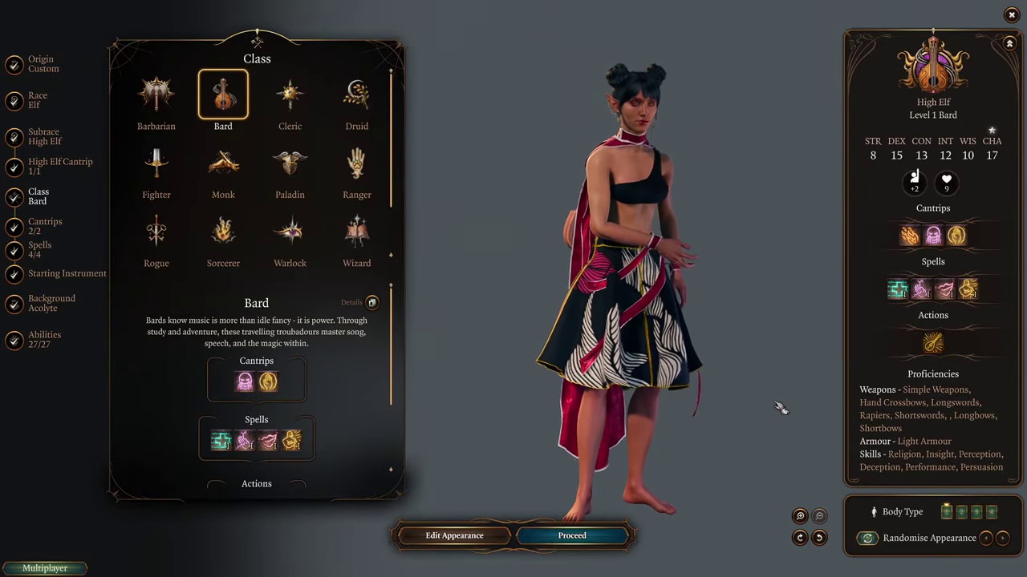
{"action": "scroll", "coordinate": [593, 171], "scroll_direction": "up", "scroll_amount": 5}
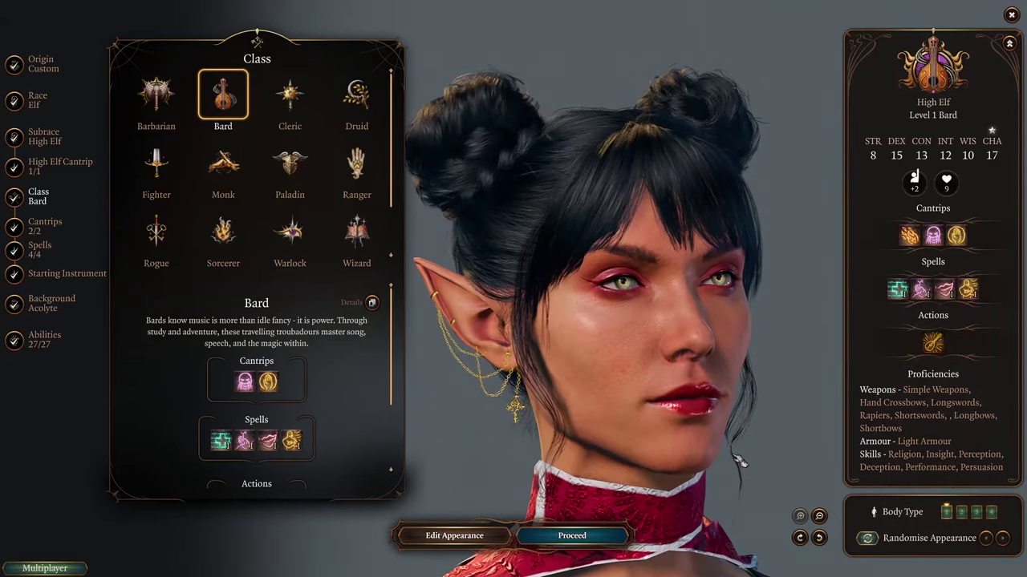
Step: In Blender, examine the purple dress on the body model from several angles, highlighting the Dress object in the scene
{"action": "middle_click_drag", "start_coordinate": [488, 304], "coordinate": [385, 293]}
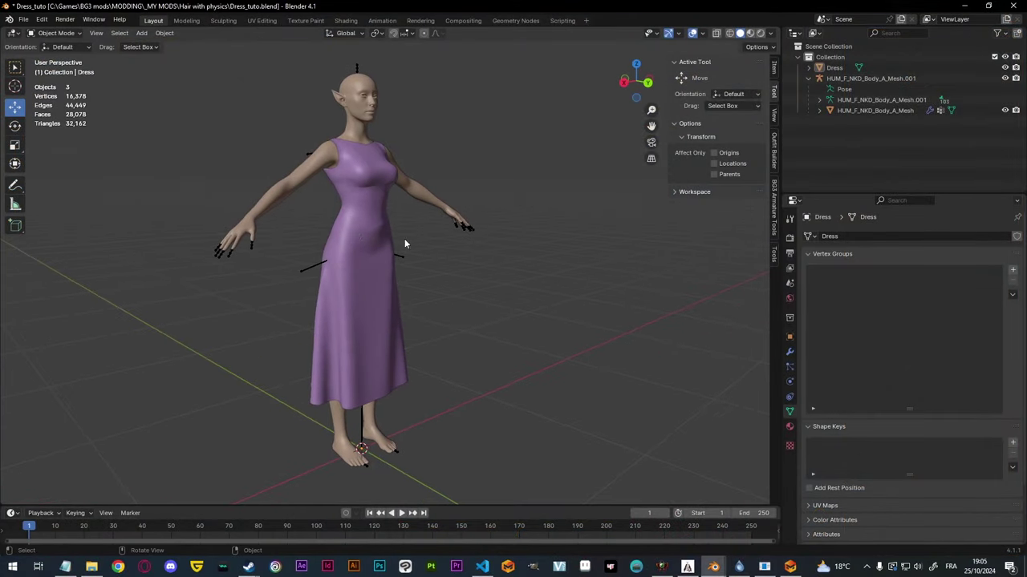
{"action": "left_click", "coordinate": [385, 293]}
{"action": "middle_click_drag", "start_coordinate": [539, 287], "coordinate": [79, 298]}
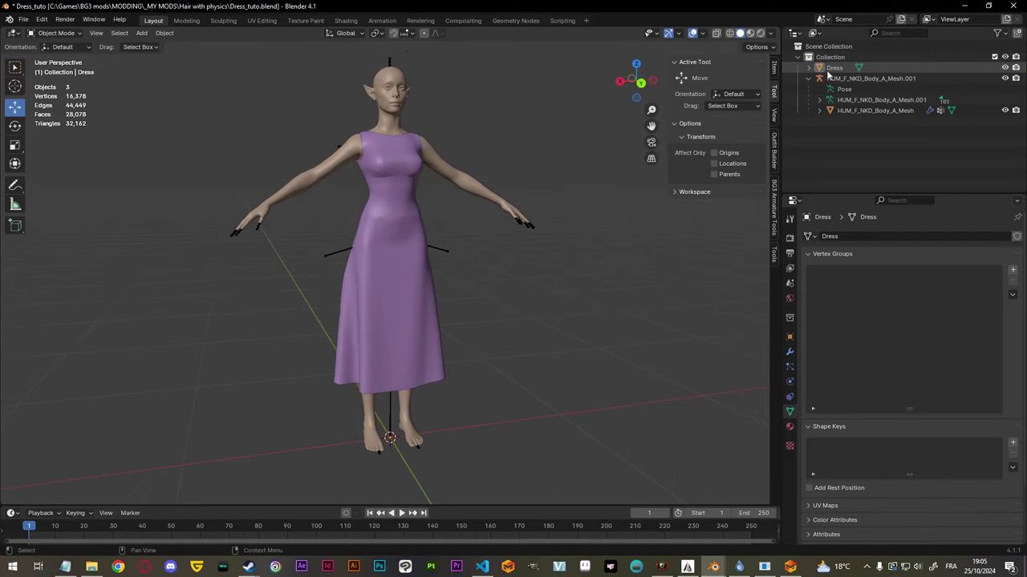
{"action": "left_click", "coordinate": [834, 68]}
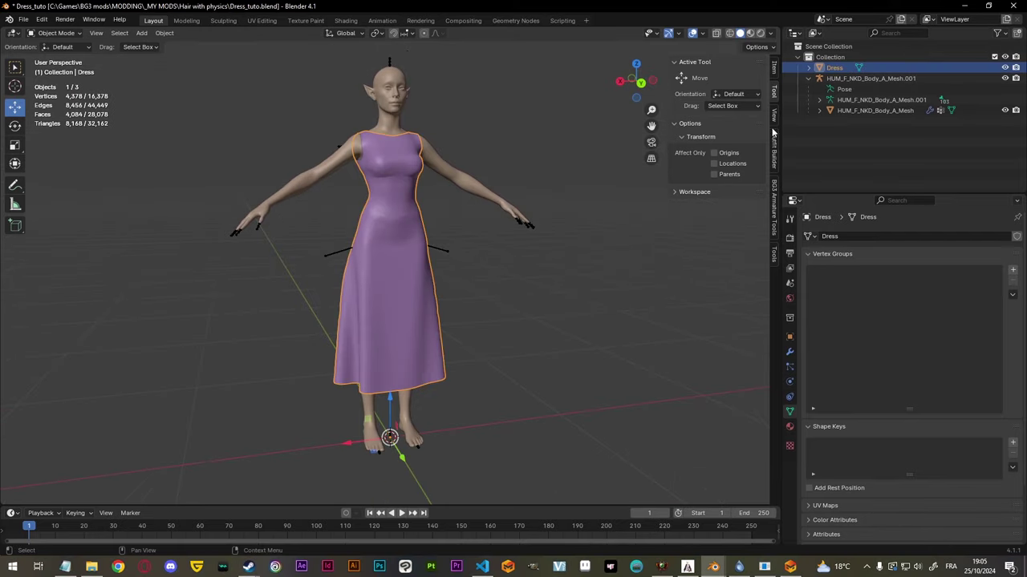
{"action": "middle_click_drag", "start_coordinate": [515, 251], "coordinate": [447, 188]}
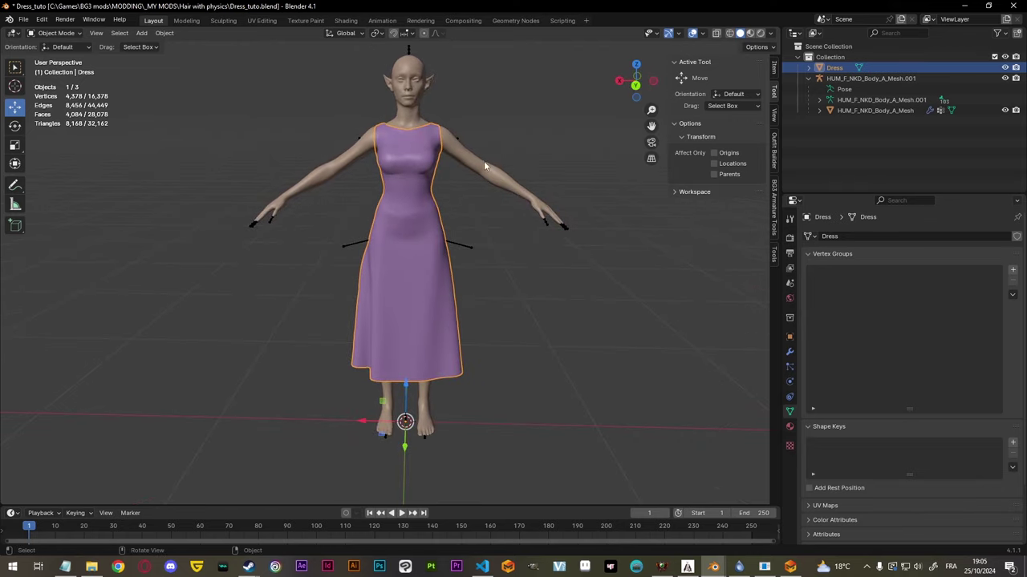
{"action": "middle_click_drag", "start_coordinate": [402, 288], "coordinate": [422, 270]}
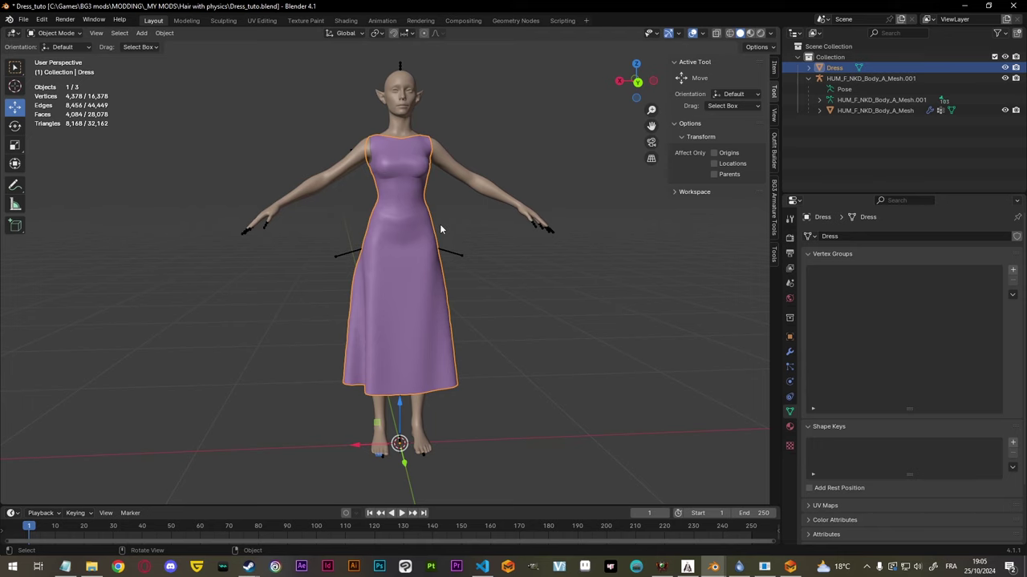
{"action": "middle_click_drag", "start_coordinate": [441, 226], "coordinate": [499, 266]}
{"action": "left_click", "coordinate": [498, 266]}
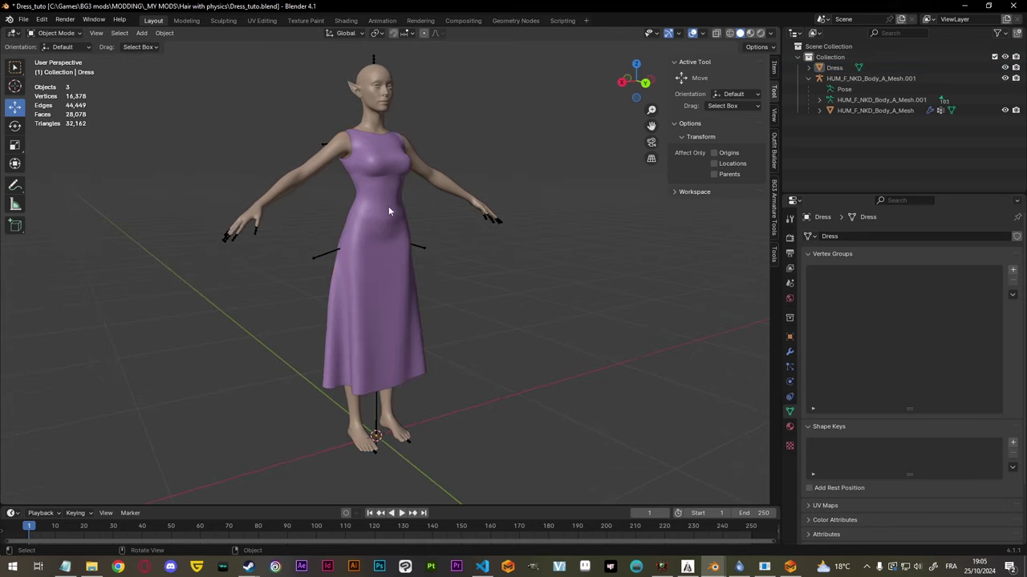
Step: Select the body mesh with the dress as the active object and switch to Weight Paint mode
{"action": "left_click", "coordinate": [435, 182]}
{"action": "left_click", "coordinate": [387, 157], "text": "shift"}
{"action": "middle_click_drag", "start_coordinate": [387, 156], "coordinate": [303, 130]}
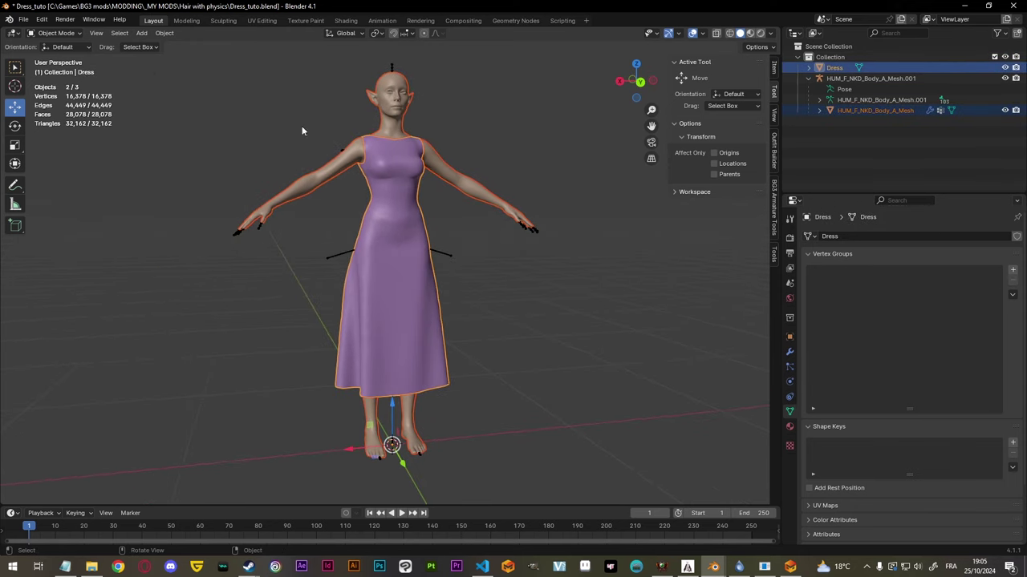
{"action": "left_click", "coordinate": [57, 33]}
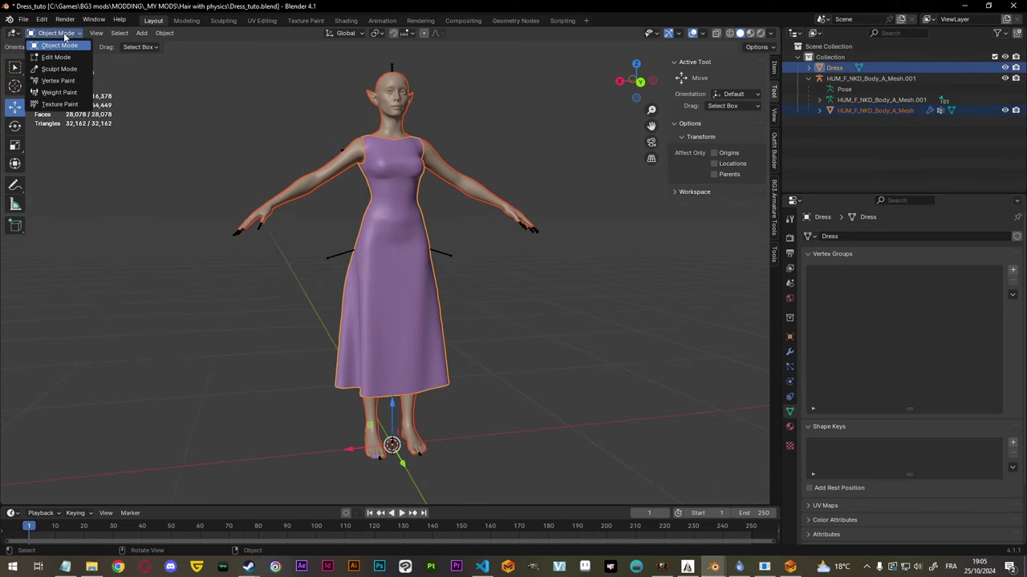
{"action": "left_click", "coordinate": [67, 93]}
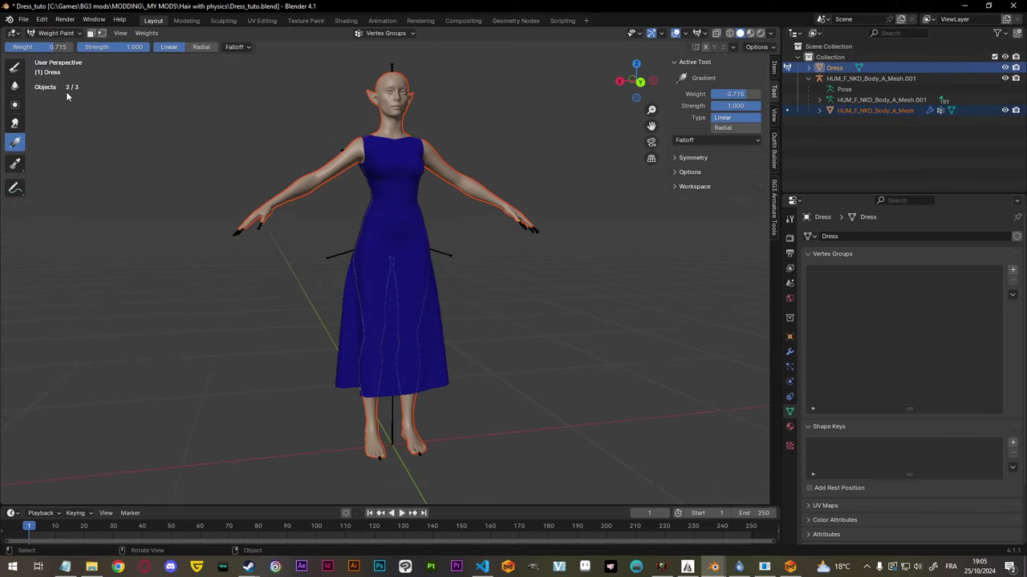
Step: Transfer the body's weights to the dress with Nearest Face Interpolated mapping, source layers By Name and a ray radius of 0 m
{"action": "left_click", "coordinate": [146, 33]}
{"action": "left_click", "coordinate": [172, 164]}
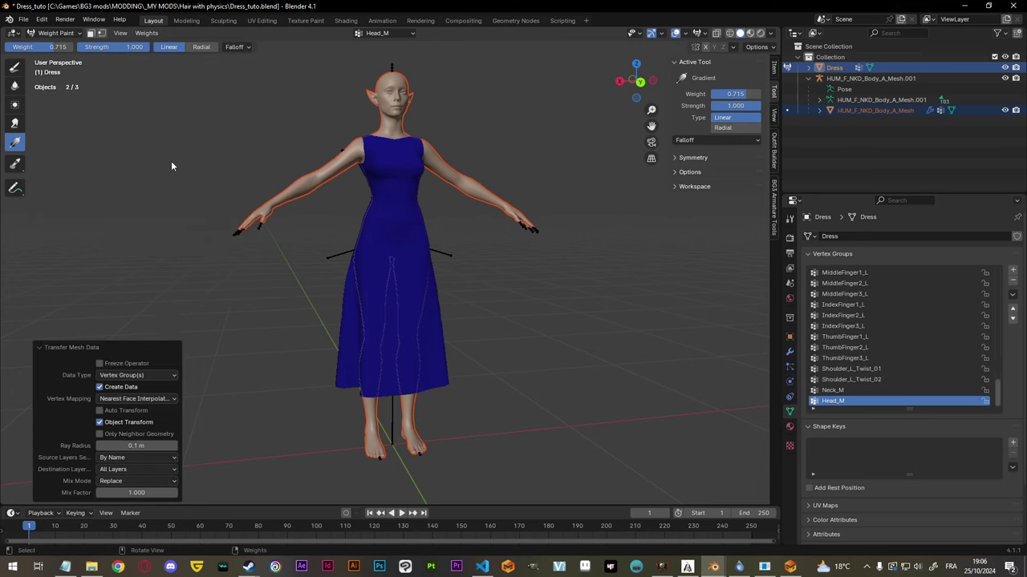
{"action": "left_click", "coordinate": [136, 399]}
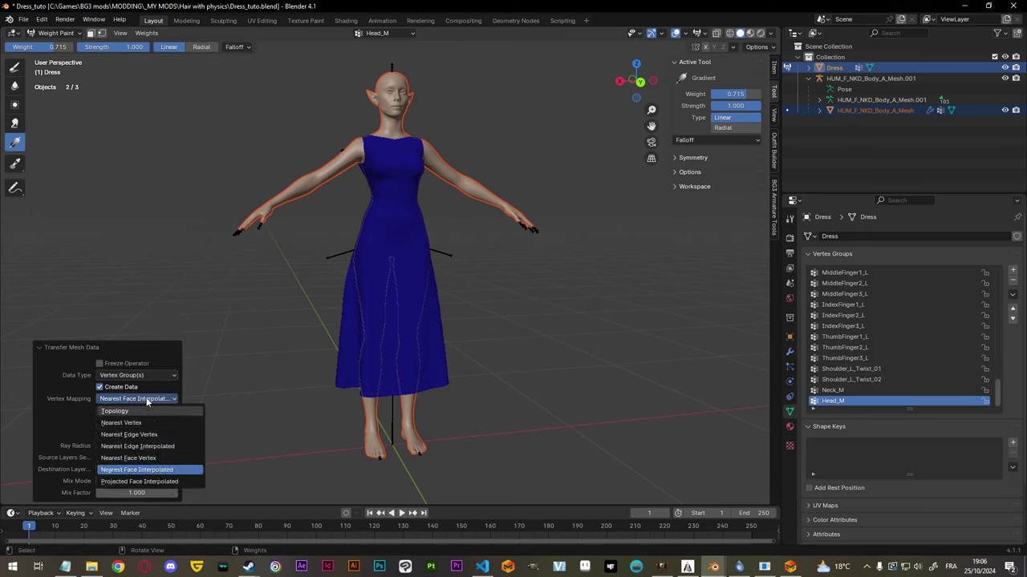
{"action": "left_click", "coordinate": [136, 470]}
{"action": "left_click", "coordinate": [124, 457]}
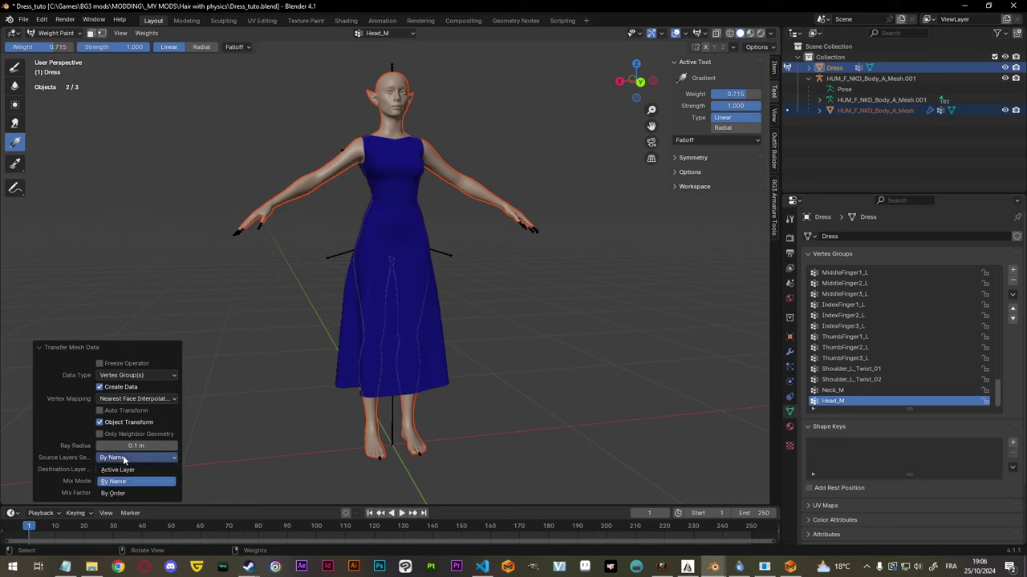
{"action": "left_click", "coordinate": [120, 482]}
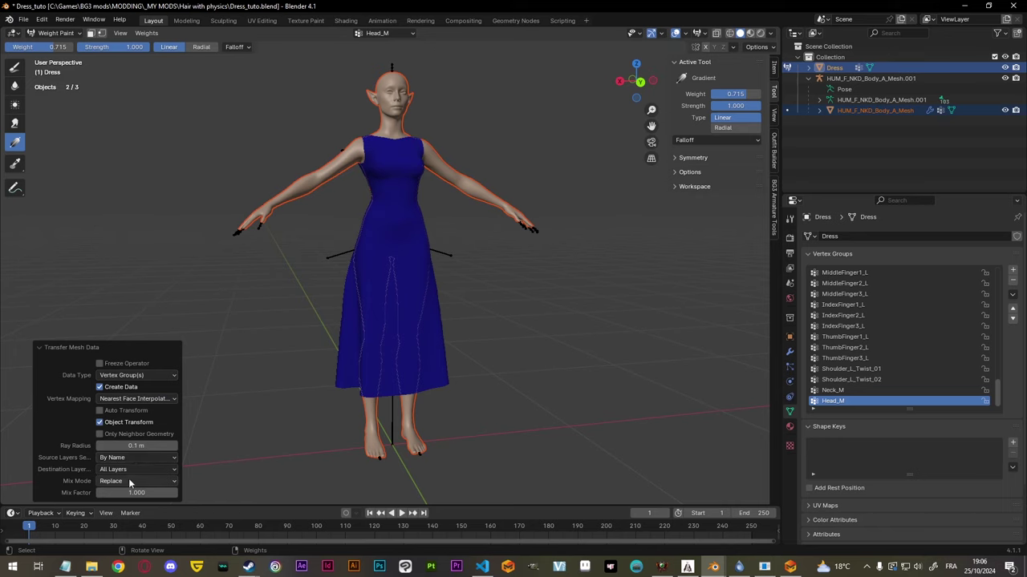
{"action": "left_click", "coordinate": [130, 446]}
{"action": "type", "text": "0"}
{"action": "key", "text": "Return"}
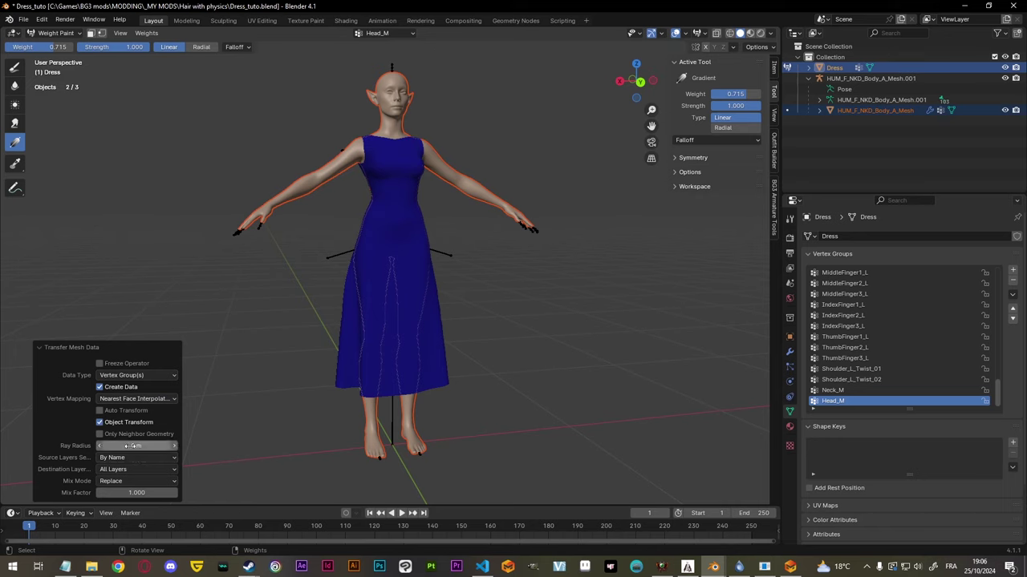
Step: Leave Weight Paint and return to Object Mode with only the dress selected
{"action": "middle_click_drag", "start_coordinate": [300, 278], "coordinate": [468, 262]}
{"action": "scroll", "coordinate": [481, 283], "scroll_direction": "up", "scroll_amount": 1}
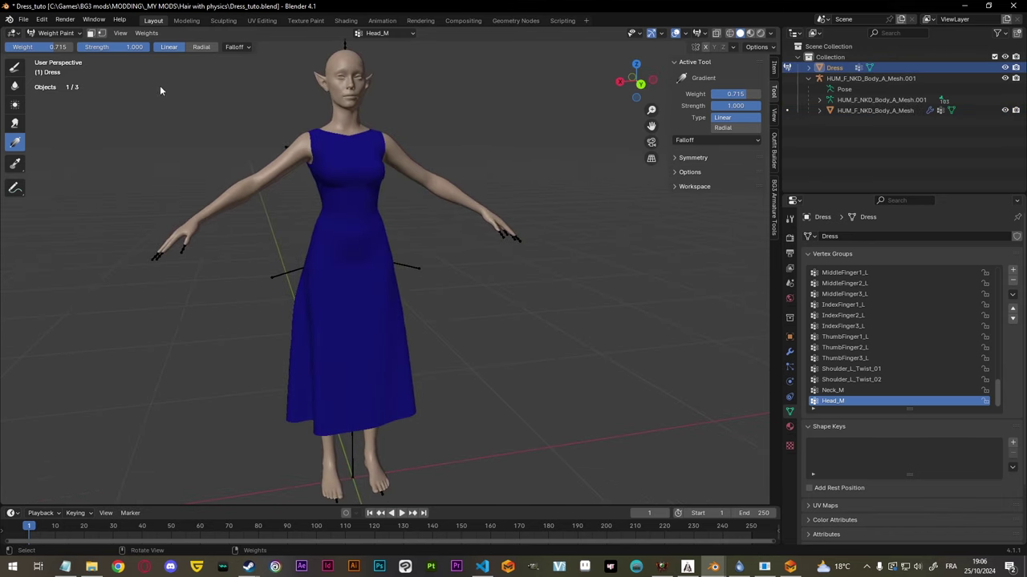
{"action": "left_click", "coordinate": [55, 33]}
{"action": "left_click", "coordinate": [53, 39]}
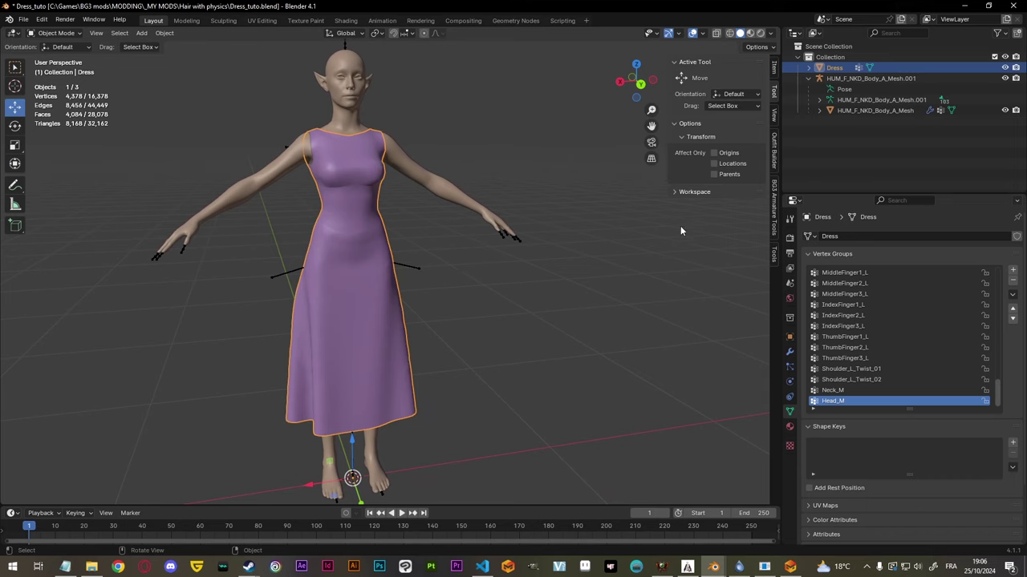
Step: Parent the dress to the HUM_F_NKD_Body_A_Mesh.001 armature using Object (Keep Transform)
{"action": "middle_click_drag", "start_coordinate": [597, 304], "coordinate": [438, 329]}
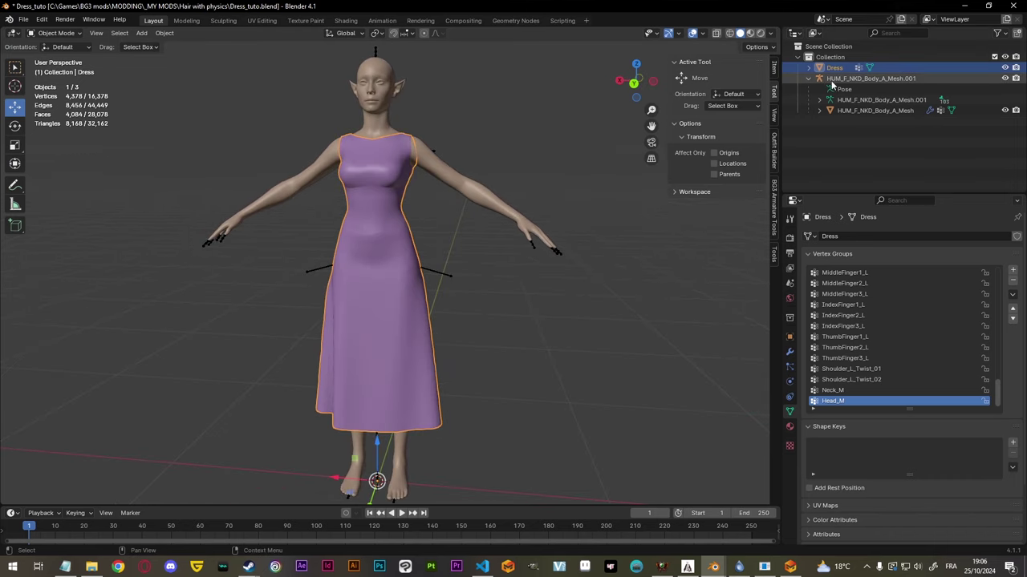
{"action": "left_click", "coordinate": [870, 77], "text": "ctrl"}
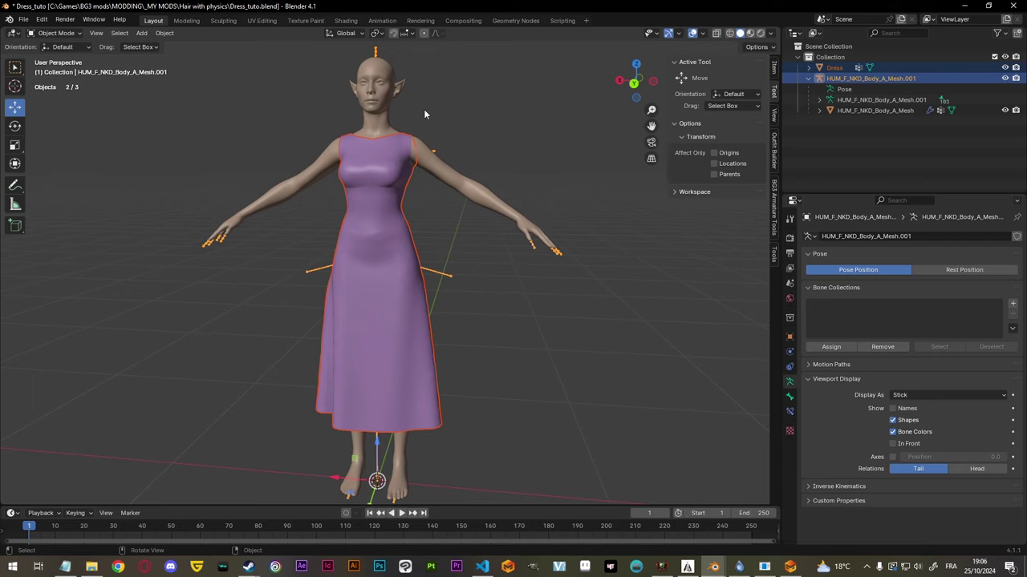
{"action": "key", "text": "ctrl+p"}
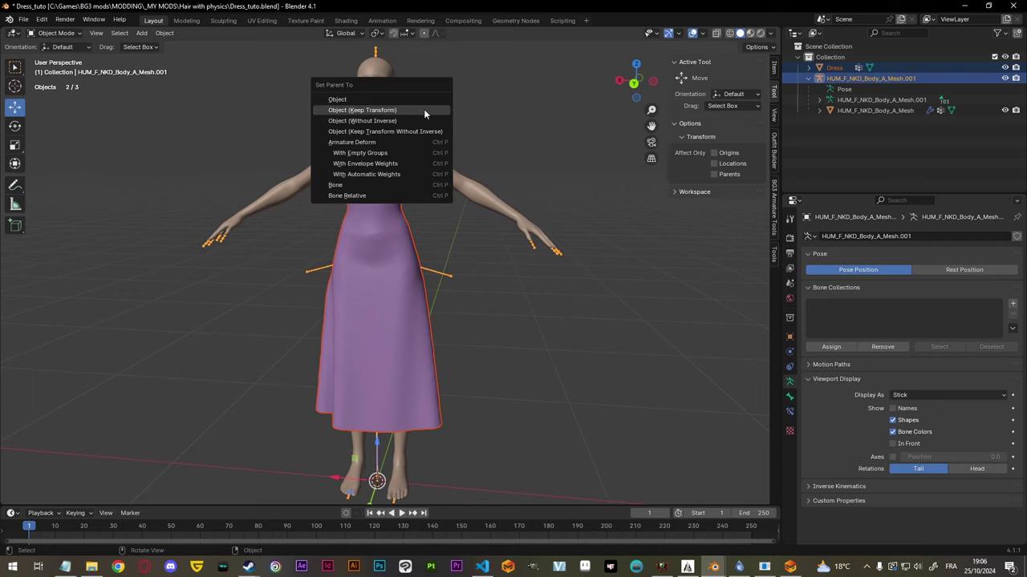
{"action": "left_click", "coordinate": [352, 113]}
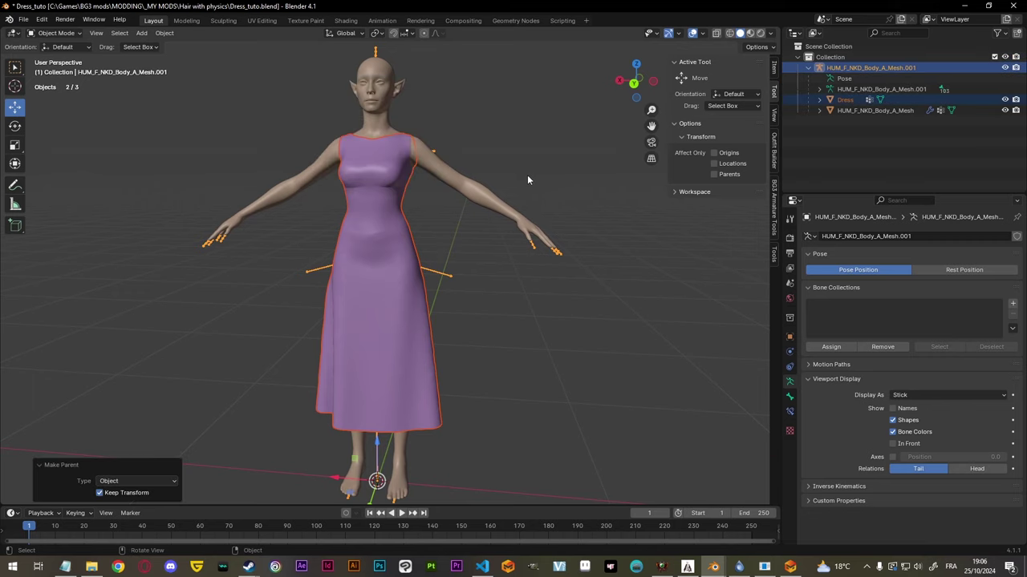
{"action": "middle_click_drag", "start_coordinate": [527, 180], "coordinate": [481, 176]}
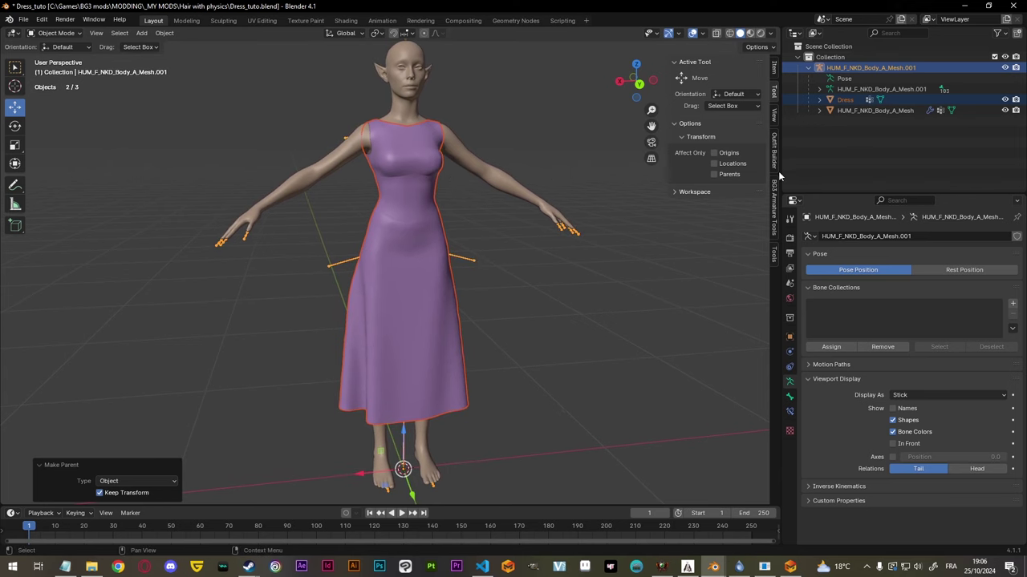
Step: Add an Armature modifier to the dress and set its object to HUM_F_NKD_Body_A_Mesh.001
{"action": "left_click", "coordinate": [850, 100]}
{"action": "left_click", "coordinate": [789, 351]}
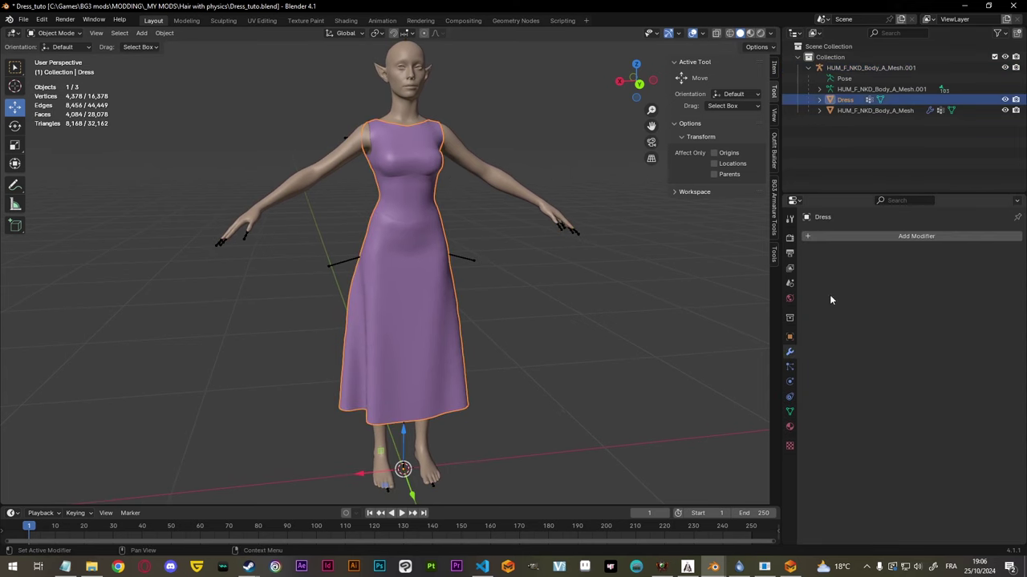
{"action": "left_click", "coordinate": [859, 237]}
{"action": "type", "text": "a"}
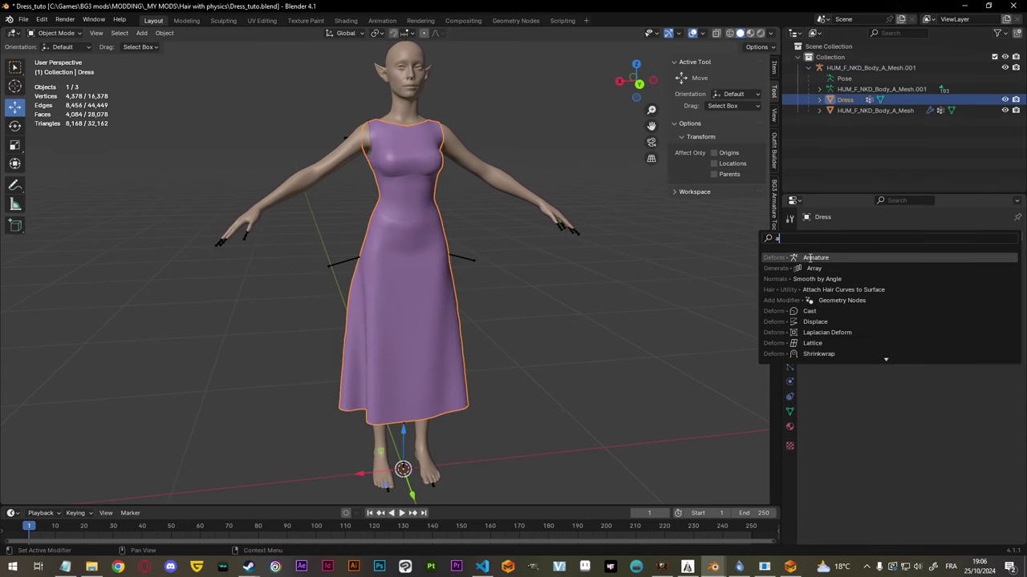
{"action": "left_click", "coordinate": [810, 257]}
{"action": "left_click", "coordinate": [1001, 270]}
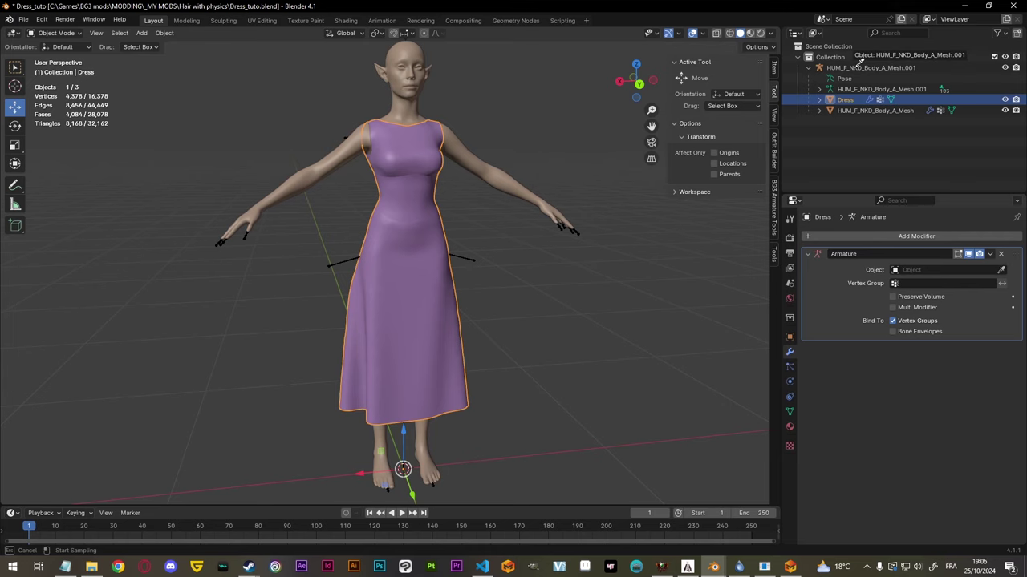
{"action": "left_click", "coordinate": [856, 64]}
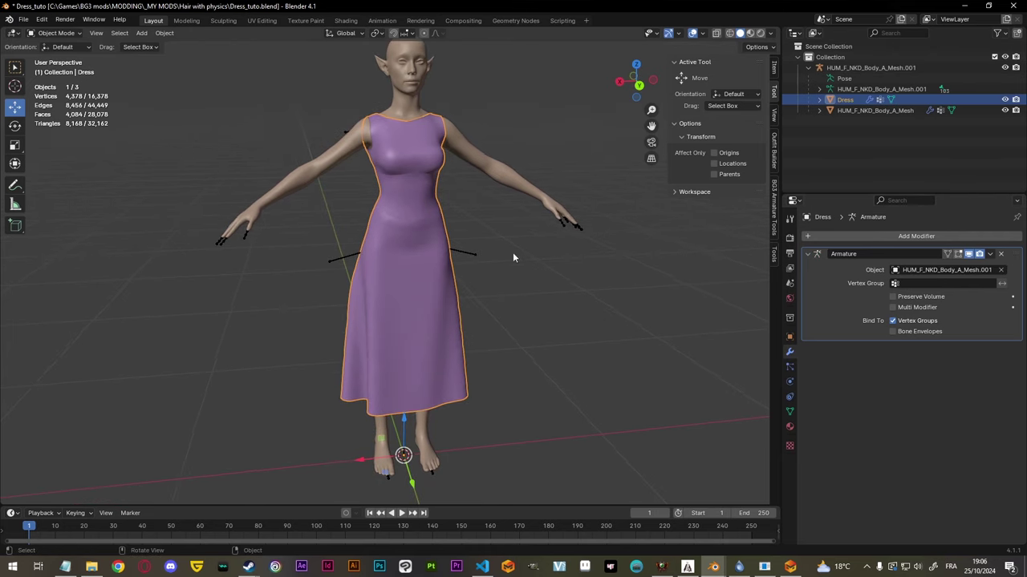
Step: Select the HUM_F_NKD_Body_A_Mesh.001 armature and switch it to Pose Mode
{"action": "left_click", "coordinate": [481, 255]}
{"action": "left_click", "coordinate": [474, 255]}
{"action": "middle_click_drag", "start_coordinate": [502, 253], "coordinate": [551, 280]}
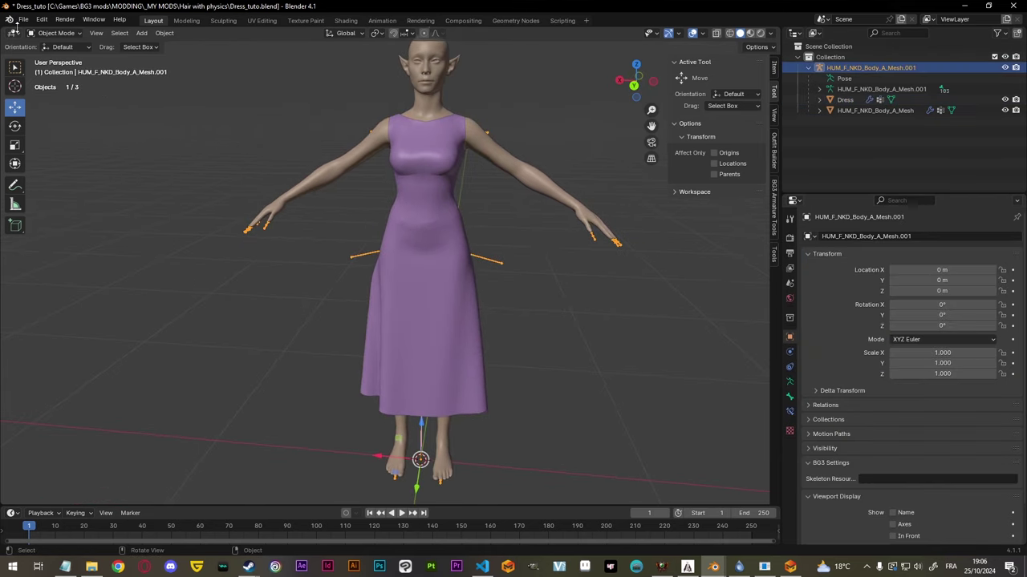
{"action": "left_click", "coordinate": [53, 33]}
{"action": "left_click", "coordinate": [57, 69]}
{"action": "middle_click_drag", "start_coordinate": [449, 265], "coordinate": [528, 268]}
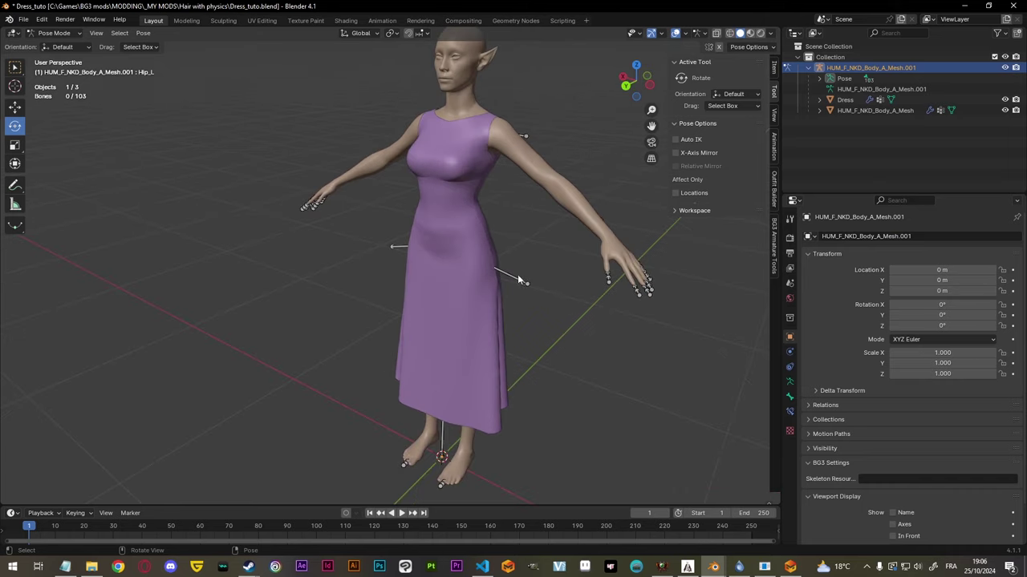
Step: Rotate the Hip_R bone about 55° around the global X axis to test how the skirt follows the raised leg
{"action": "left_click", "coordinate": [518, 280]}
{"action": "middle_click_drag", "start_coordinate": [334, 308], "coordinate": [360, 277]}
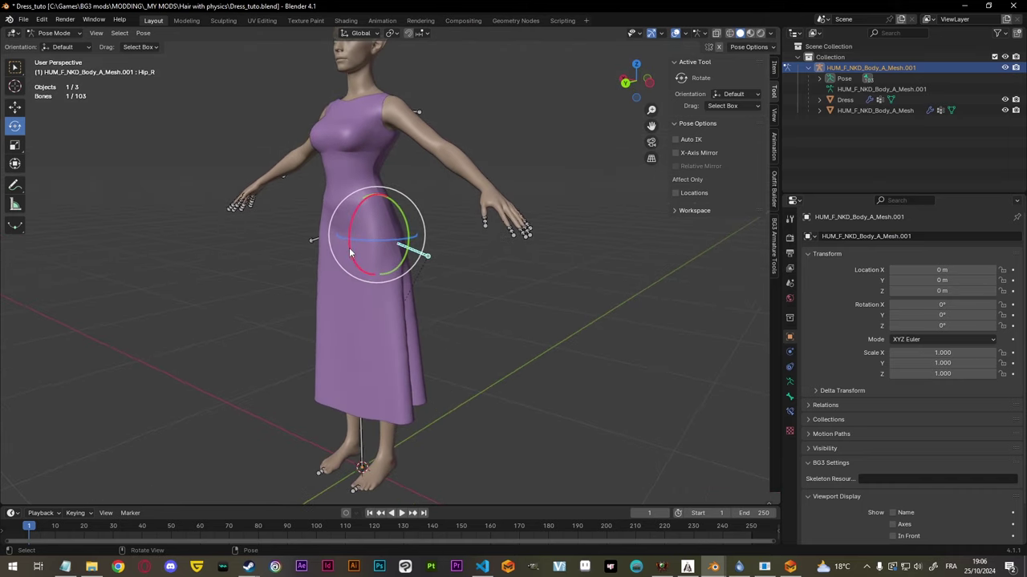
{"action": "left_click_drag", "start_coordinate": [349, 253], "coordinate": [324, 285]}
{"action": "middle_click_drag", "start_coordinate": [324, 284], "coordinate": [359, 364]}
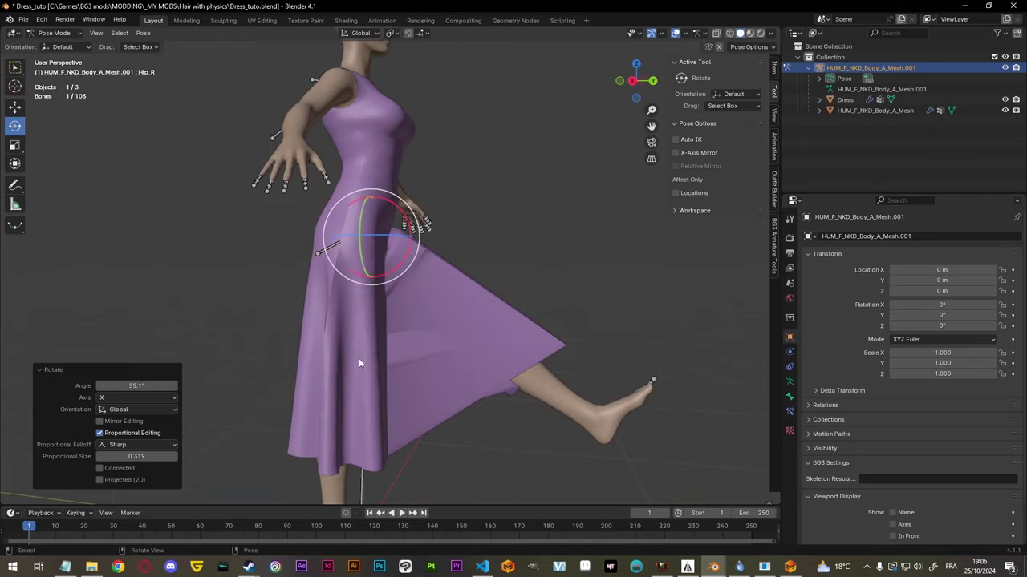
{"action": "middle_click_drag", "start_coordinate": [436, 379], "coordinate": [321, 364]}
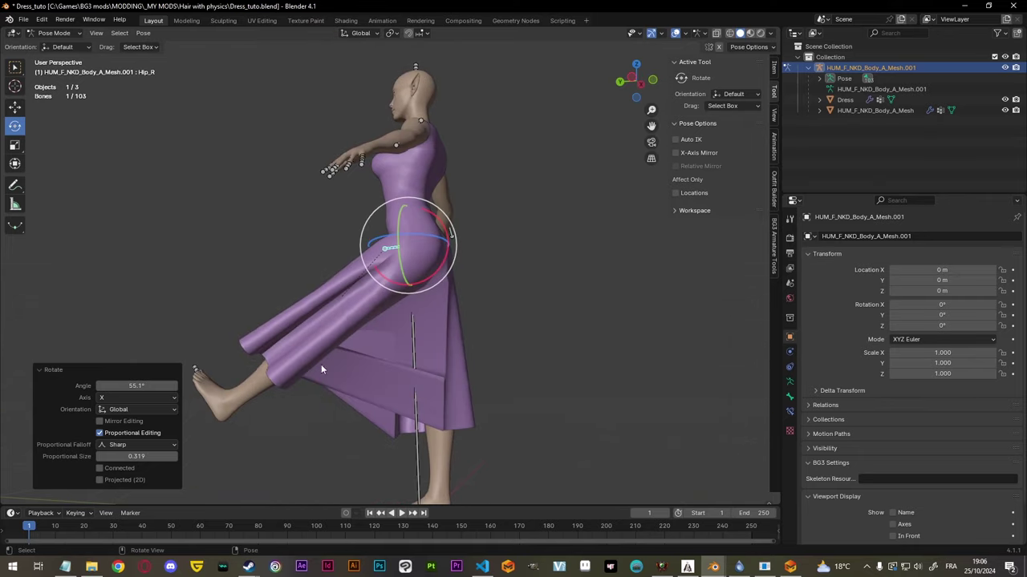
{"action": "key", "text": "r"}
{"action": "key", "text": "x"}
{"action": "left_click", "coordinate": [411, 198]}
{"action": "middle_click_drag", "start_coordinate": [310, 269], "coordinate": [456, 237]}
Step: Rotate the Shoulder_R bone to test how the dress deforms around the armhole
{"action": "left_click", "coordinate": [409, 111]}
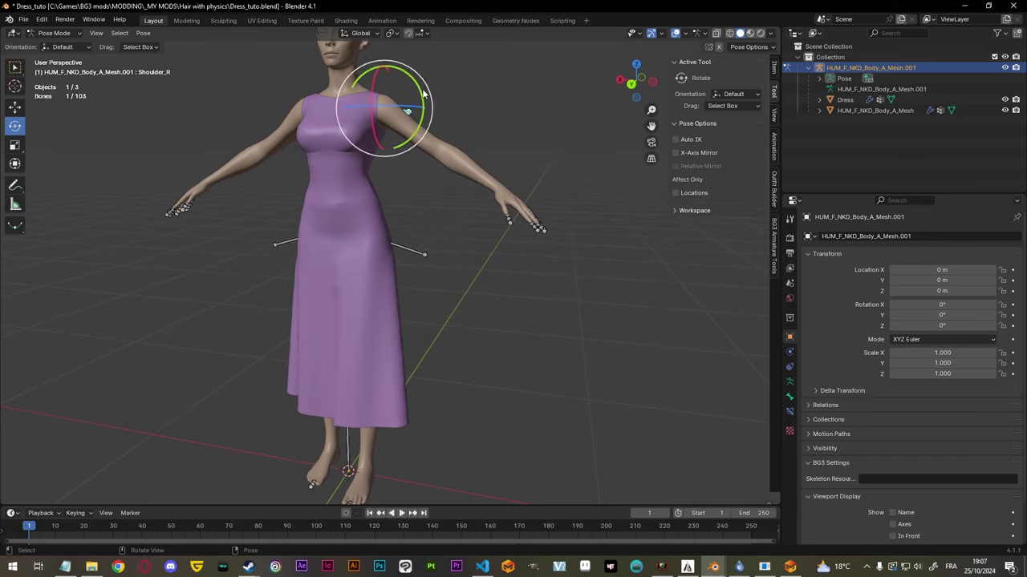
{"action": "key", "text": "r"}
{"action": "left_click_drag", "start_coordinate": [426, 87], "coordinate": [426, 88]}
{"action": "middle_click_drag", "start_coordinate": [454, 176], "coordinate": [475, 198]}
Step: Turn on X-ray, test the torso by trackball-rotating the Spine2_M bone by -23.5° and 54.4°, and undo that rotation
{"action": "key", "text": "alt+z"}
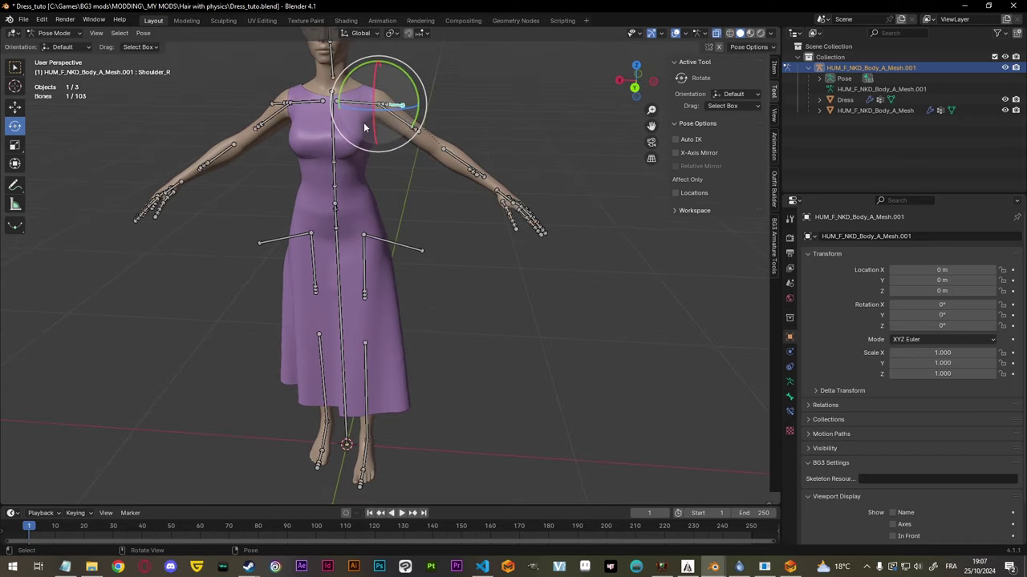
{"action": "left_click", "coordinate": [355, 103]}
{"action": "left_click_drag", "start_coordinate": [372, 85], "coordinate": [371, 80]}
{"action": "left_click_drag", "start_coordinate": [338, 251], "coordinate": [414, 219]}
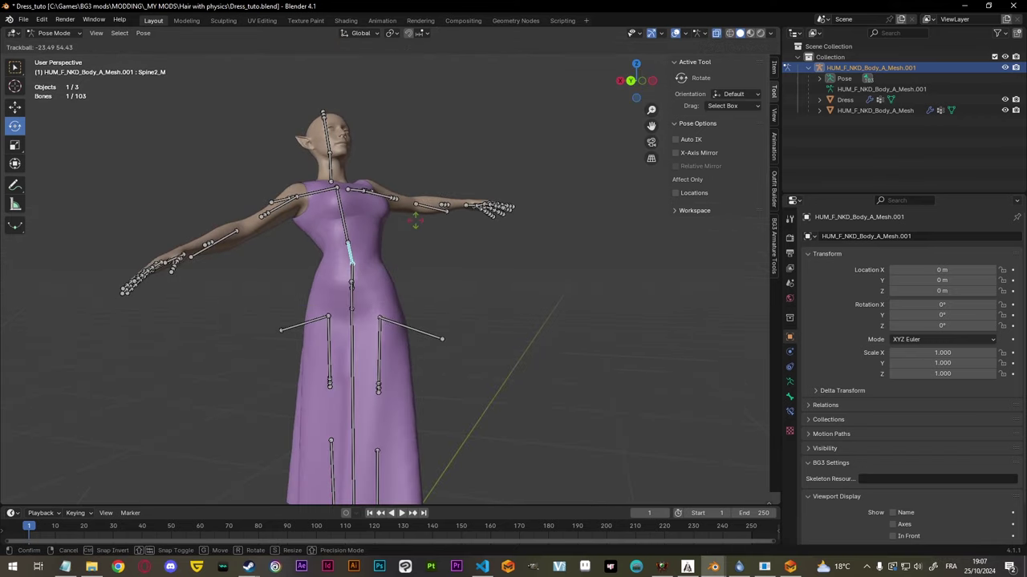
{"action": "middle_click_drag", "start_coordinate": [414, 221], "coordinate": [482, 288]}
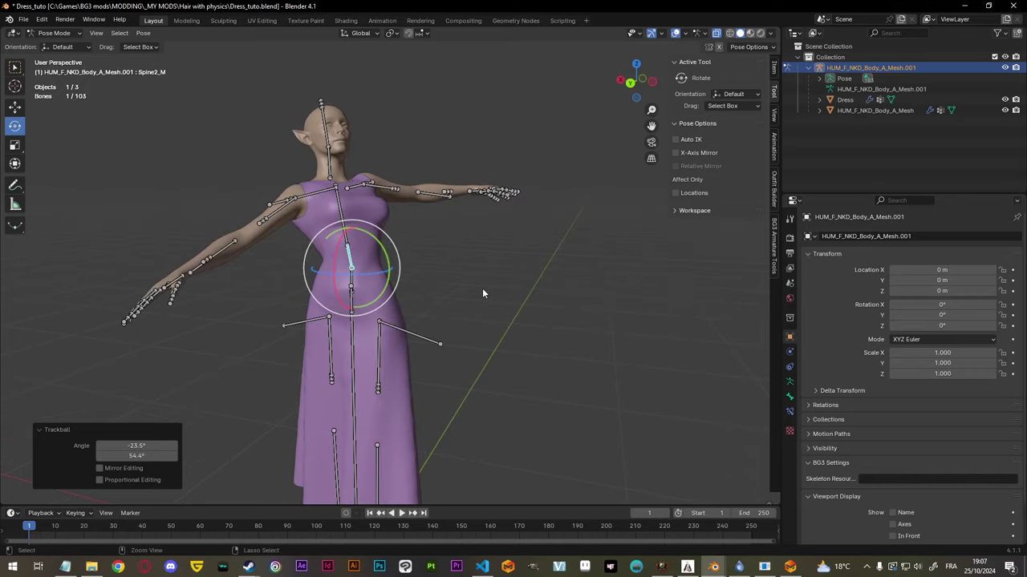
{"action": "key", "text": "ctrl+z"}
Step: Clear all pose transforms on every bone of the armature and return to Object Mode
{"action": "key", "text": "a"}
{"action": "left_click", "coordinate": [150, 35]}
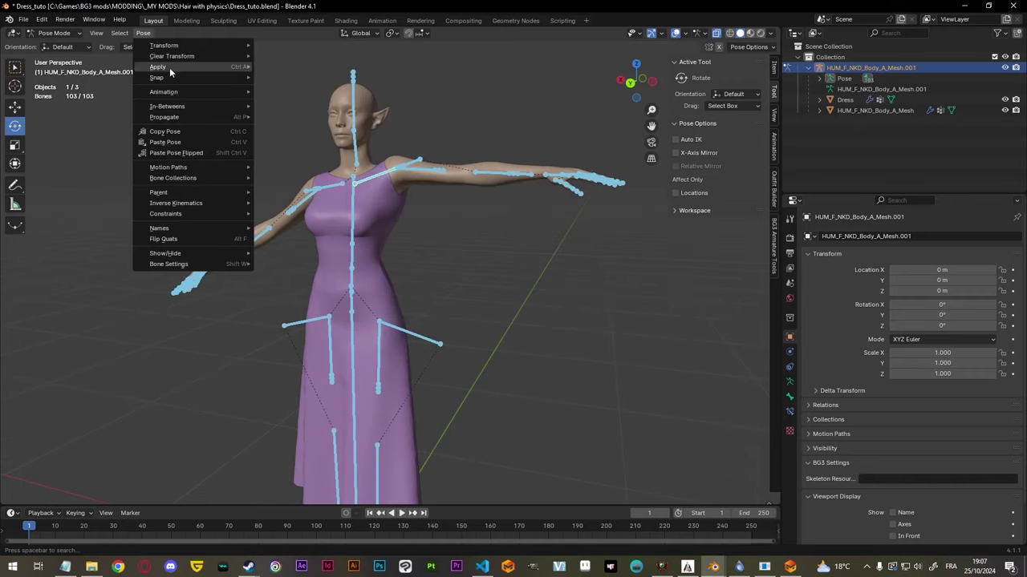
{"action": "mouse_move", "coordinate": [178, 54]}
{"action": "left_click", "coordinate": [277, 57]}
{"action": "left_click", "coordinate": [541, 262]}
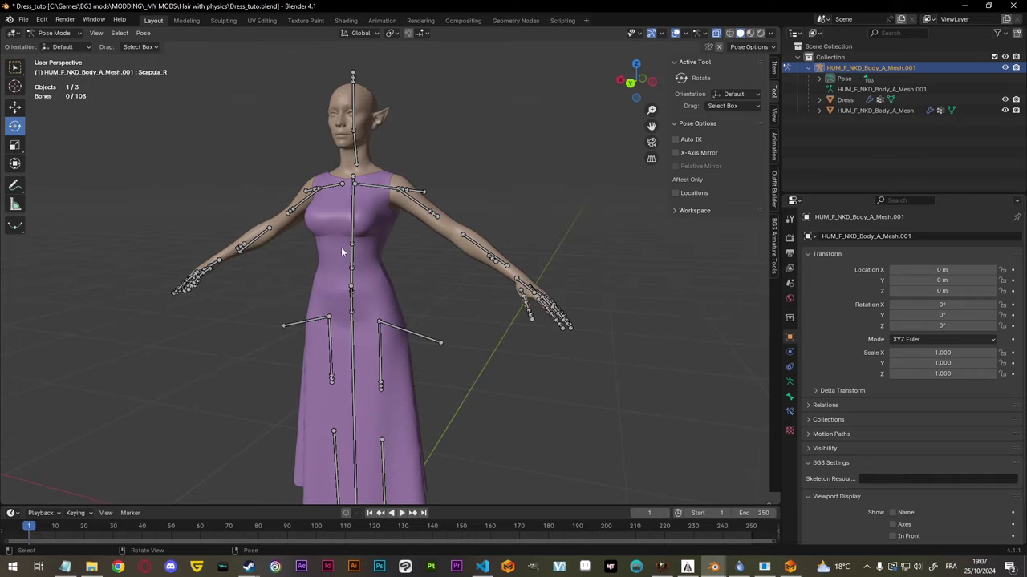
{"action": "key", "text": "ctrl+Tab"}
{"action": "middle_click_drag", "start_coordinate": [342, 248], "coordinate": [478, 260]}
Step: Separate the dress's linked bodice geometry from the skirt into its own object and return to Object Mode
{"action": "left_click", "coordinate": [376, 237]}
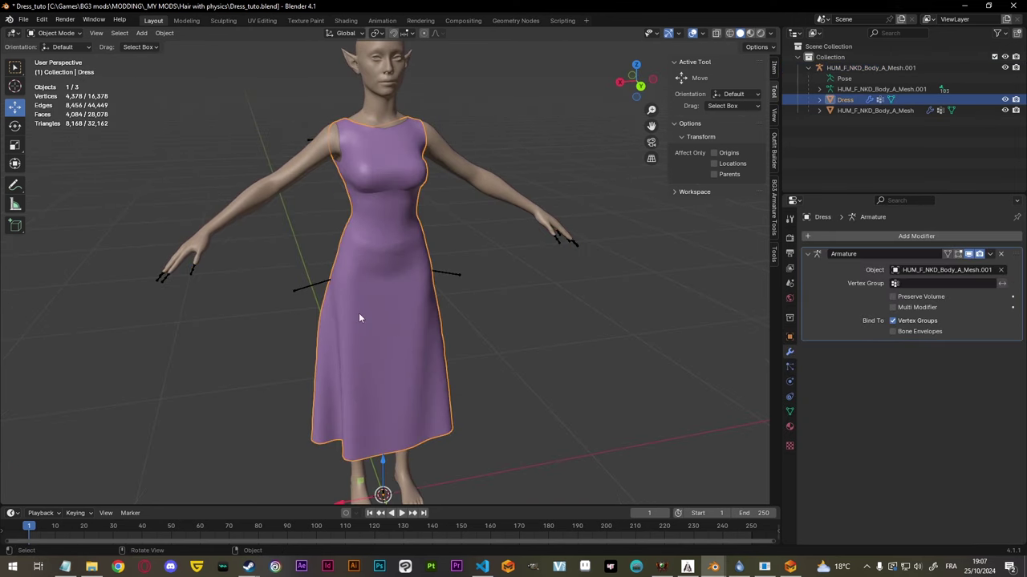
{"action": "middle_click_drag", "start_coordinate": [348, 348], "coordinate": [117, 180]}
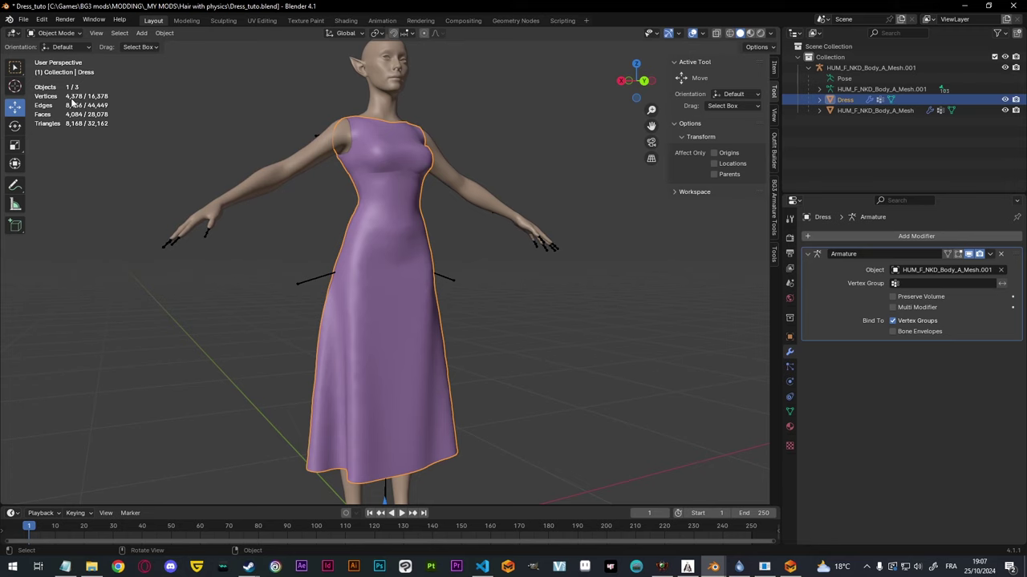
{"action": "middle_click_drag", "start_coordinate": [438, 268], "coordinate": [391, 199]}
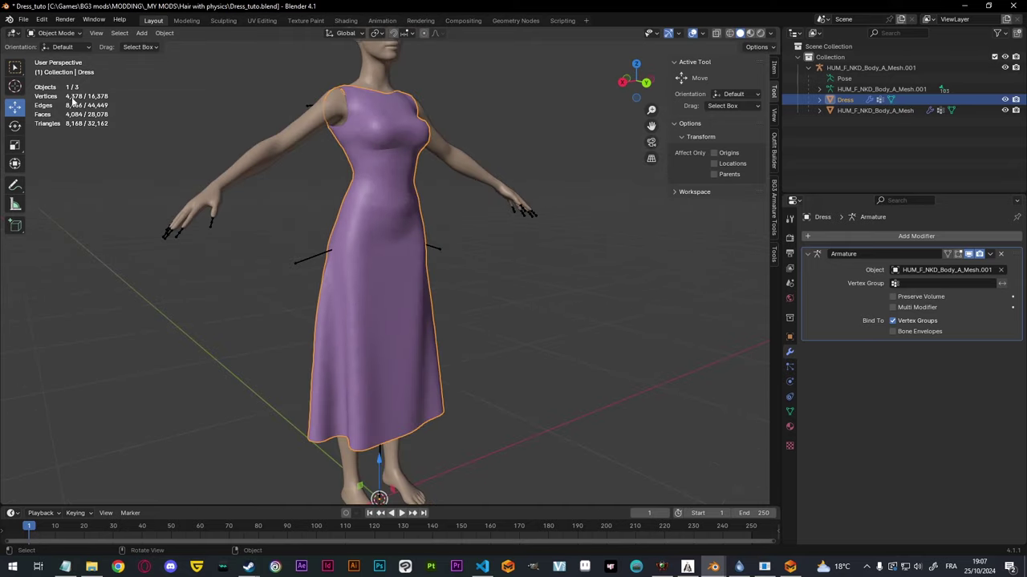
{"action": "middle_click_drag", "start_coordinate": [433, 289], "coordinate": [454, 280]}
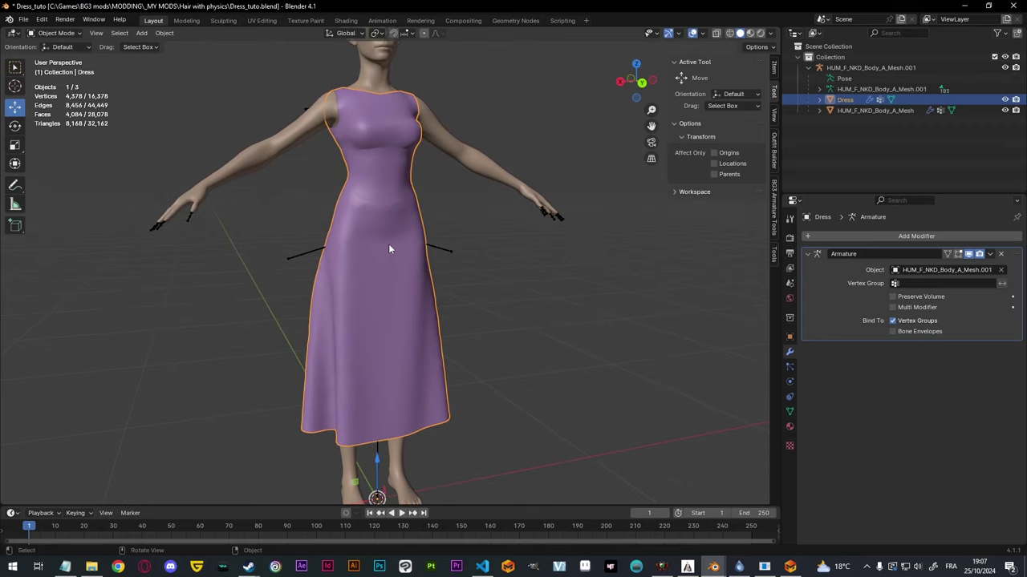
{"action": "key", "text": "Tab"}
{"action": "middle_click_drag", "start_coordinate": [442, 230], "coordinate": [463, 232]}
{"action": "scroll", "coordinate": [415, 250], "scroll_direction": "up", "scroll_amount": 4}
{"action": "key", "text": "l"}
{"action": "scroll", "coordinate": [439, 215], "scroll_direction": "down", "scroll_amount": 3}
{"action": "scroll", "coordinate": [453, 235], "scroll_direction": "up", "scroll_amount": 3}
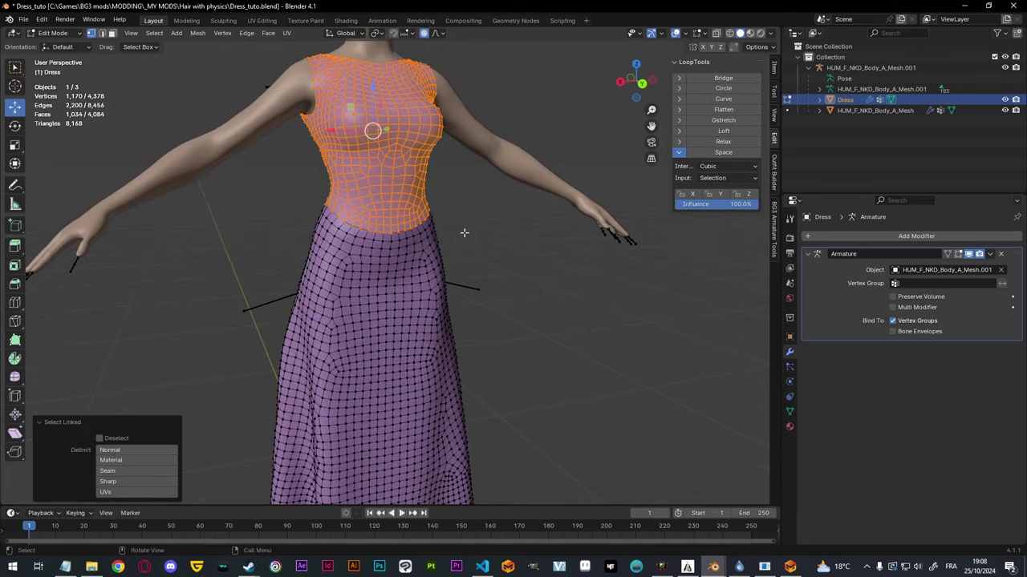
{"action": "key", "text": "p"}
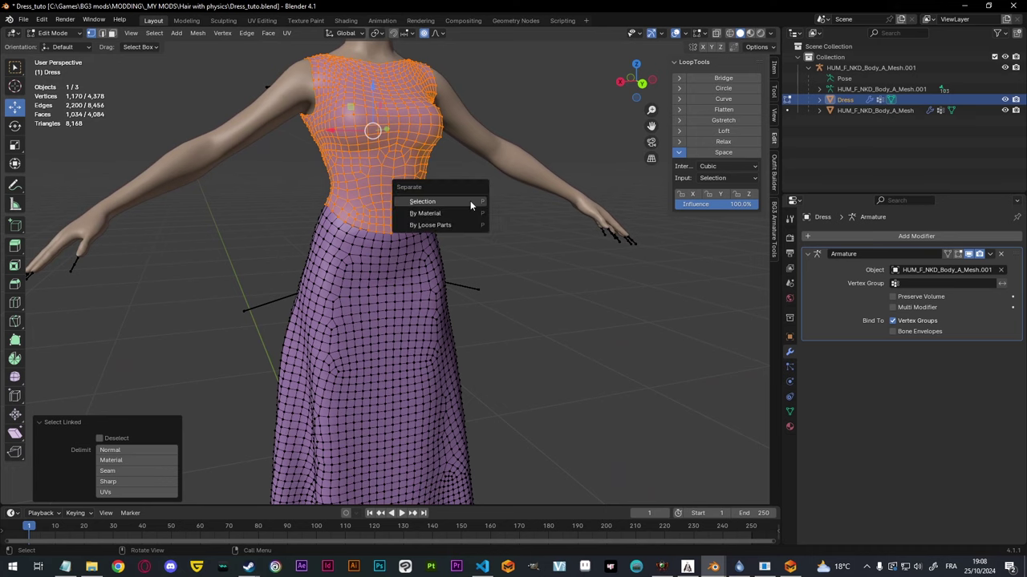
{"action": "left_click", "coordinate": [470, 203]}
{"action": "key", "text": "Tab"}
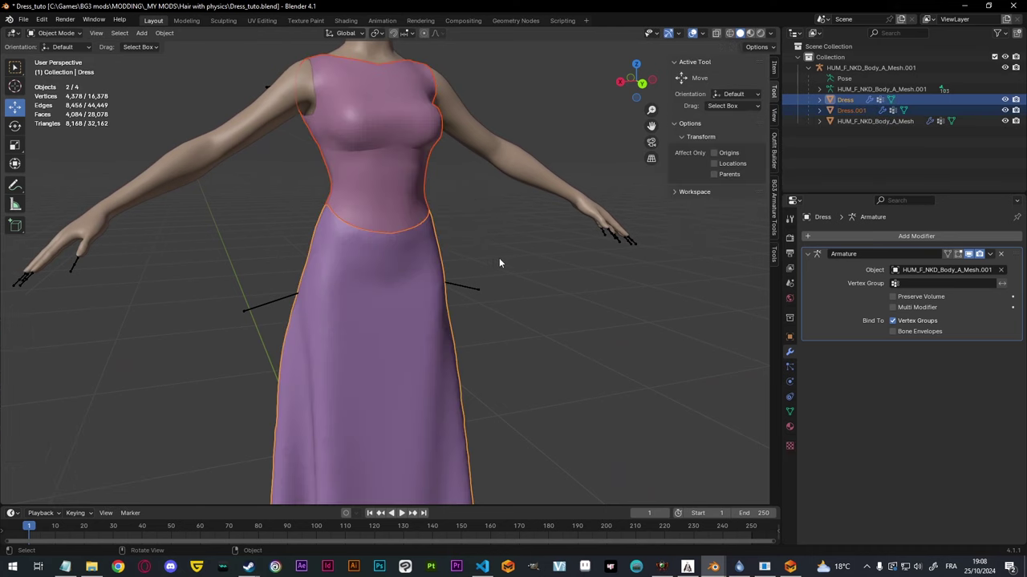
Step: Select the skirt part and examine where its upper edge meets the bodice around the waist
{"action": "middle_click_drag", "start_coordinate": [454, 258], "coordinate": [590, 246]}
{"action": "left_click", "coordinate": [359, 297]}
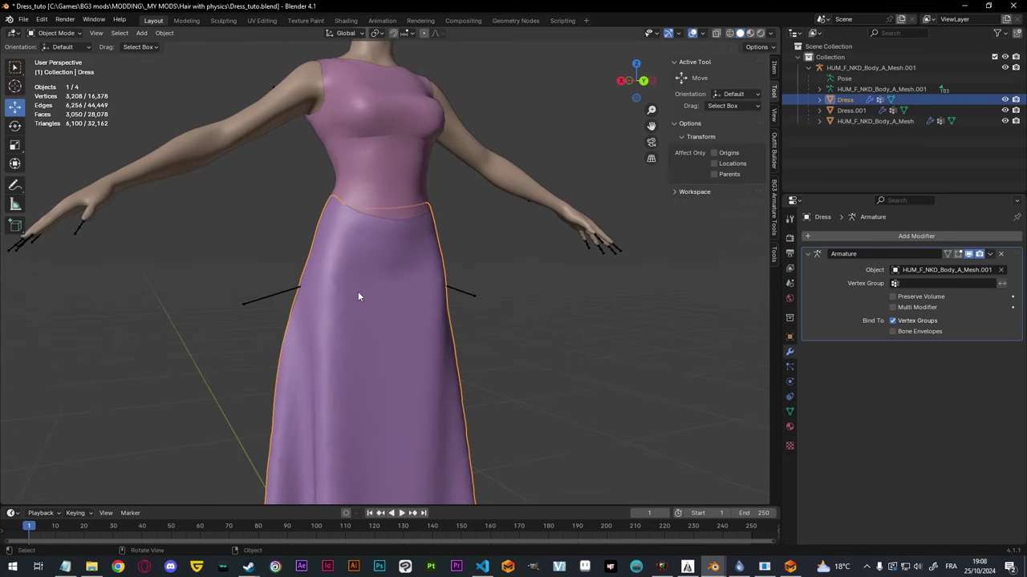
{"action": "scroll", "coordinate": [429, 271], "scroll_direction": "down", "scroll_amount": 2}
{"action": "middle_click_drag", "start_coordinate": [428, 270], "coordinate": [422, 291]}
{"action": "scroll", "coordinate": [394, 247], "scroll_direction": "up", "scroll_amount": 3}
{"action": "middle_click_drag", "start_coordinate": [394, 247], "coordinate": [384, 269]}
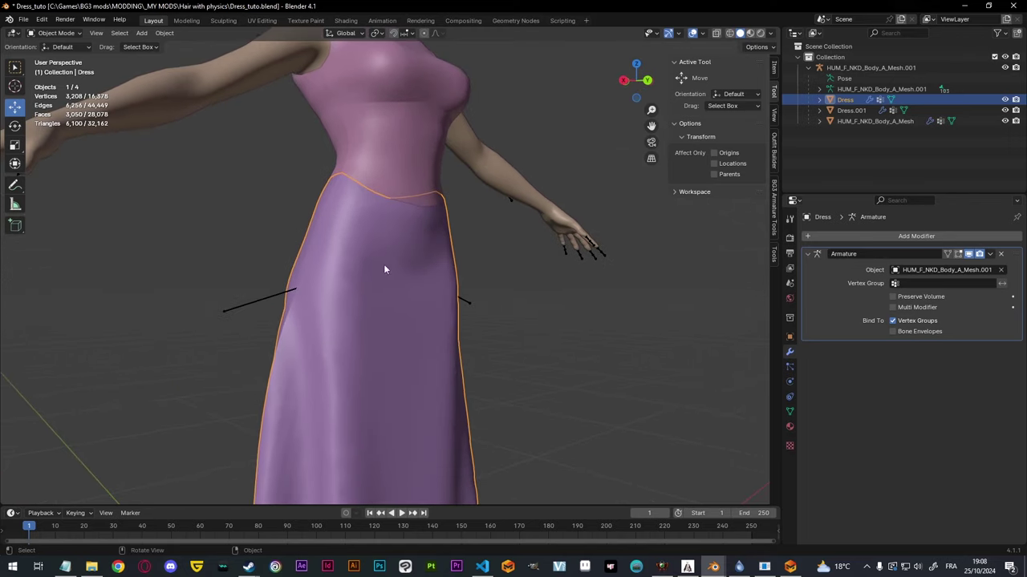
{"action": "scroll", "coordinate": [396, 186], "scroll_direction": "up", "scroll_amount": 3}
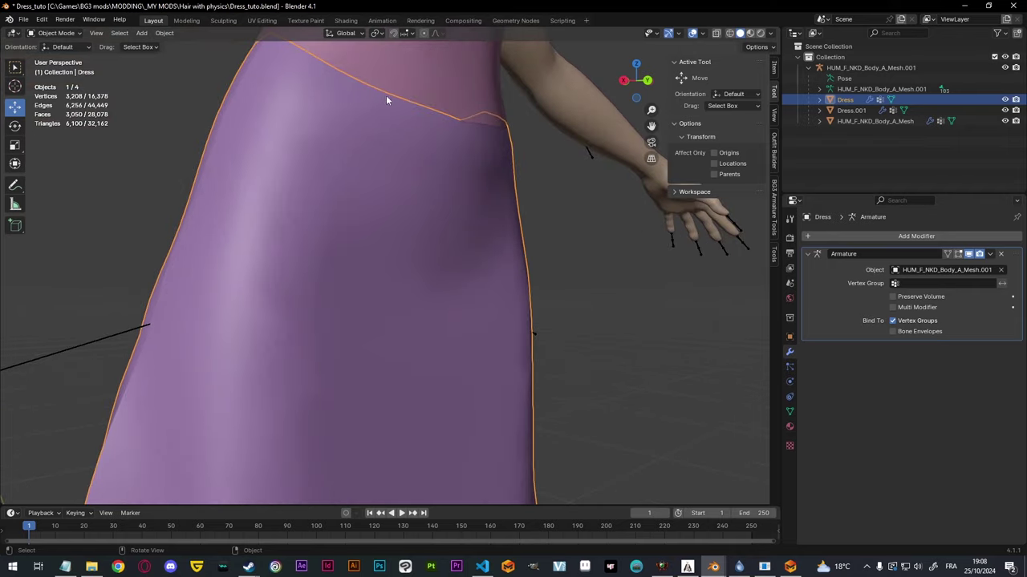
{"action": "middle_click_drag", "start_coordinate": [385, 95], "coordinate": [384, 183], "text": "shift"}
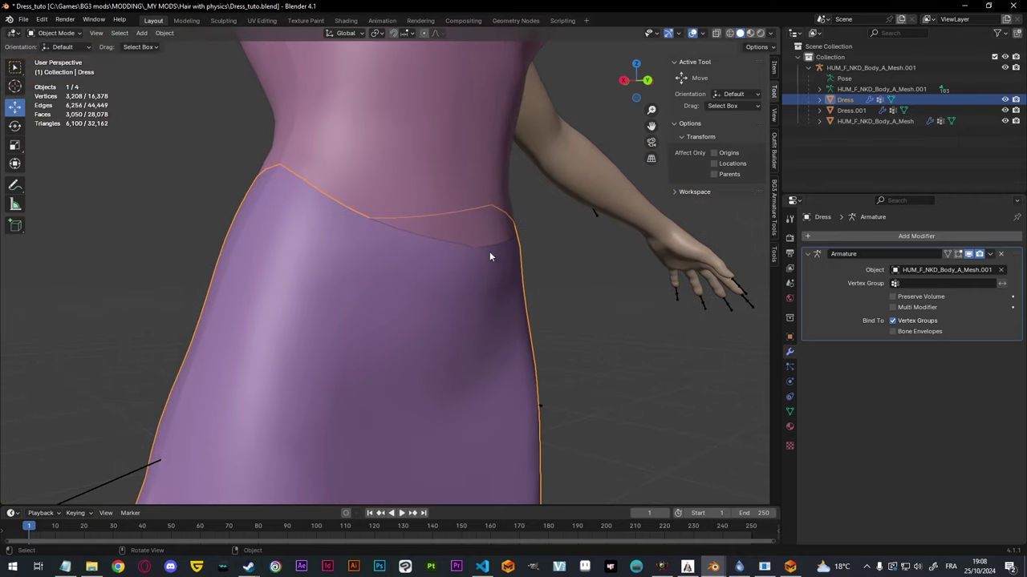
{"action": "middle_click_drag", "start_coordinate": [490, 256], "coordinate": [335, 255]}
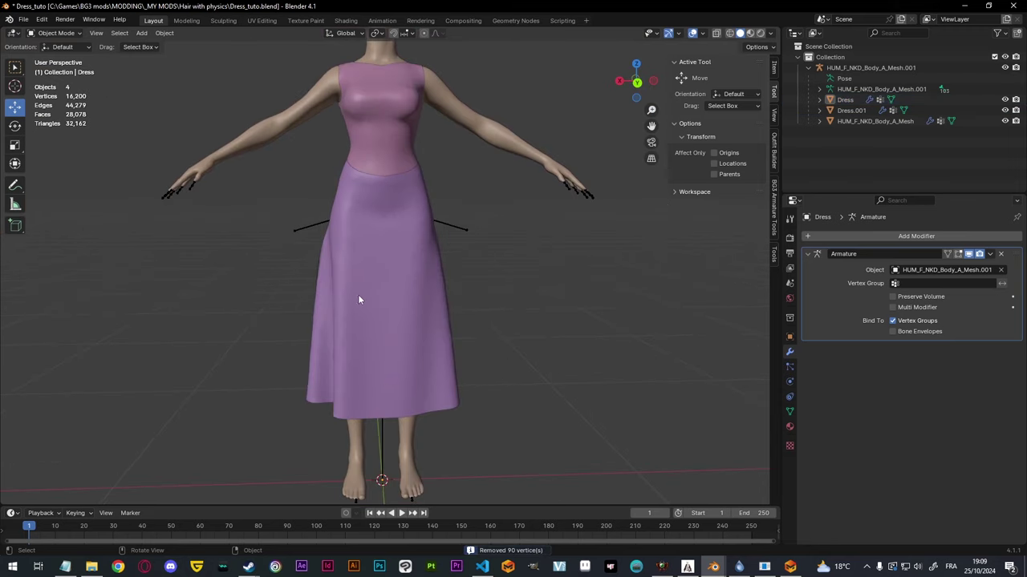
Step: Duplicate the skirt object in place, without moving the copy
{"action": "left_click", "coordinate": [357, 294]}
{"action": "middle_click_drag", "start_coordinate": [303, 306], "coordinate": [438, 316]}
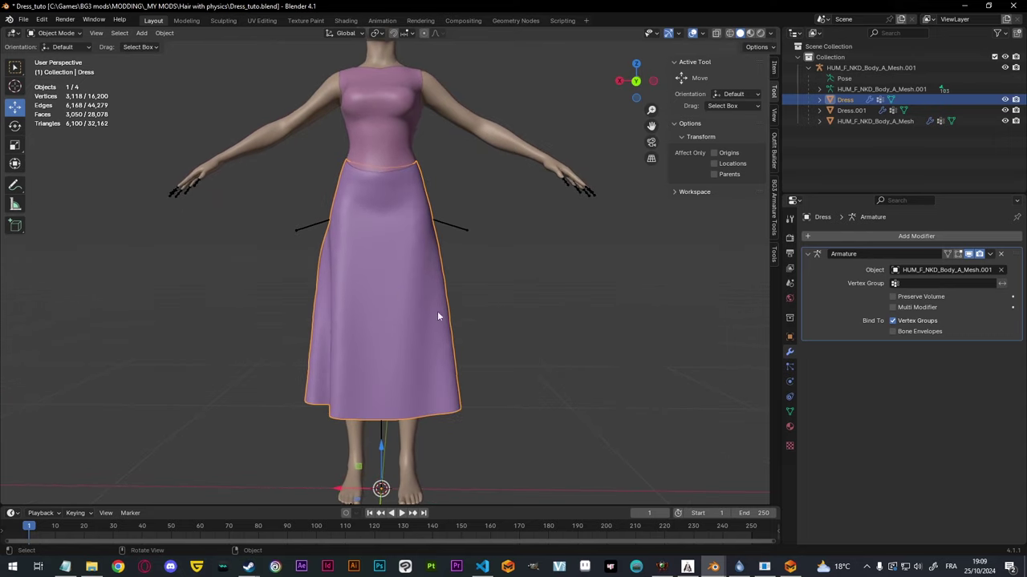
{"action": "key", "text": "shift+d"}
{"action": "right_click", "coordinate": [388, 263]}
{"action": "middle_click_drag", "start_coordinate": [388, 263], "coordinate": [522, 341]}
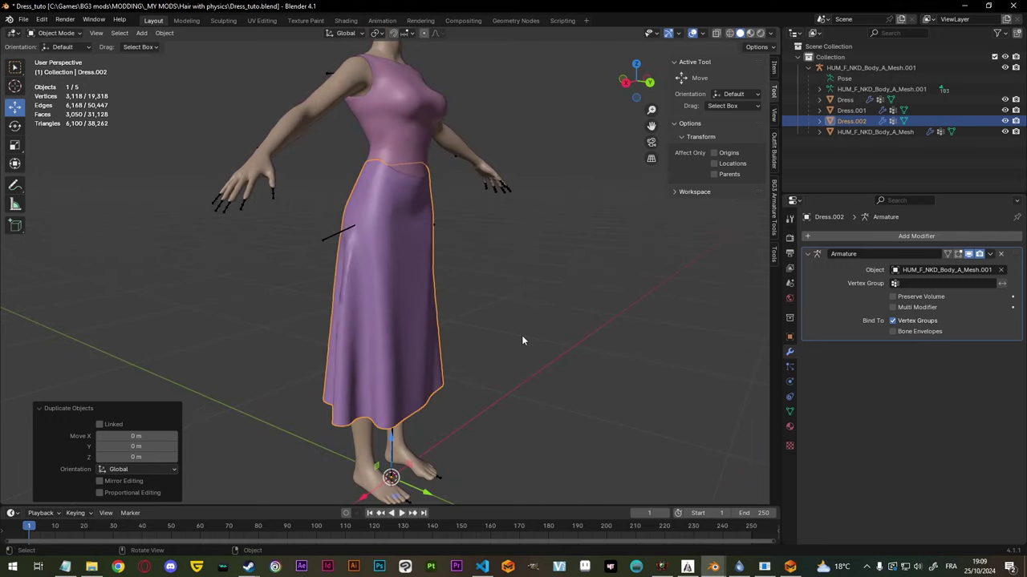
{"action": "middle_click_drag", "start_coordinate": [522, 341], "coordinate": [461, 276]}
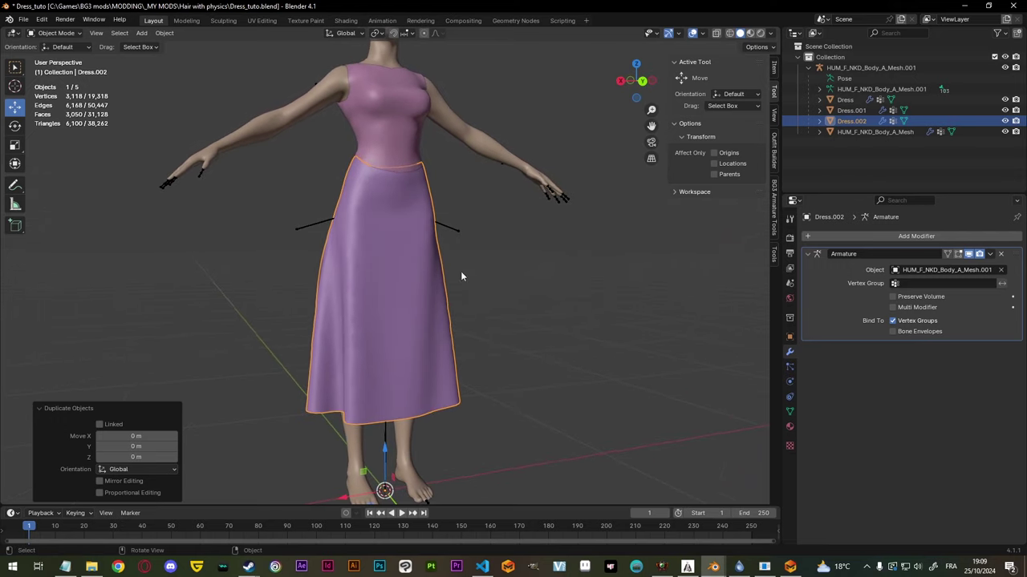
Step: Rename the original Dress object as Skirt
{"action": "left_click", "coordinate": [1005, 110]}
{"action": "key", "text": "ctrl+z"}
{"action": "left_click", "coordinate": [980, 100]}
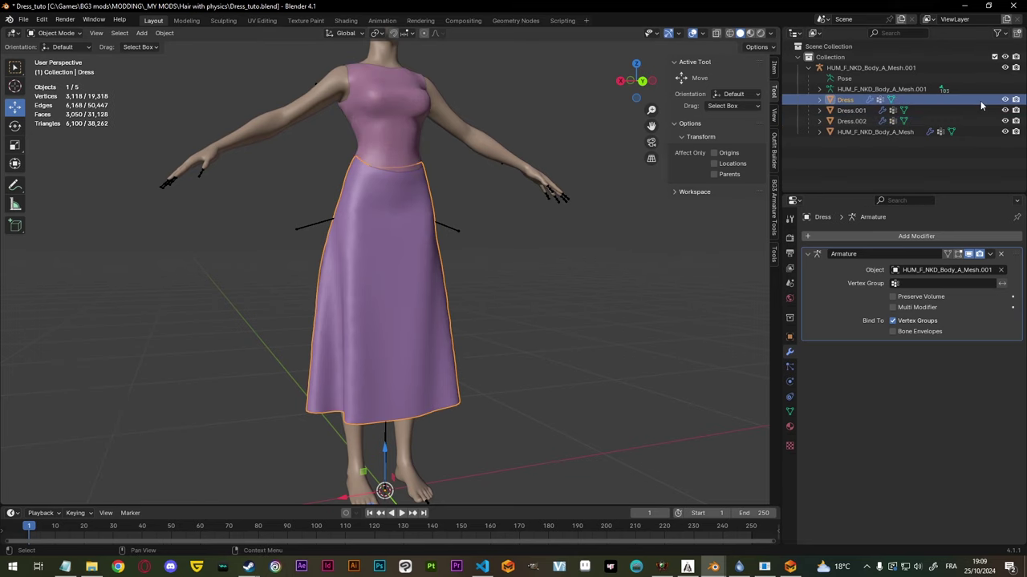
{"action": "double_click", "coordinate": [852, 100]}
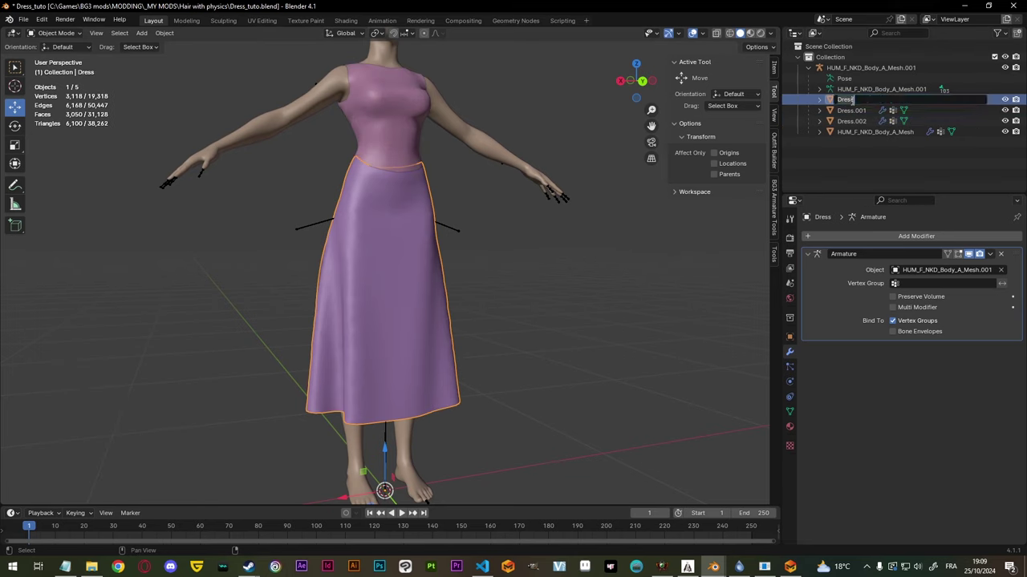
{"action": "key", "text": "Return"}
Step: Rename the bodice object Dress.001 as Top and the duplicated skirt Dress.002 as Skirt_Cloth_Mesh
{"action": "double_click", "coordinate": [847, 100]}
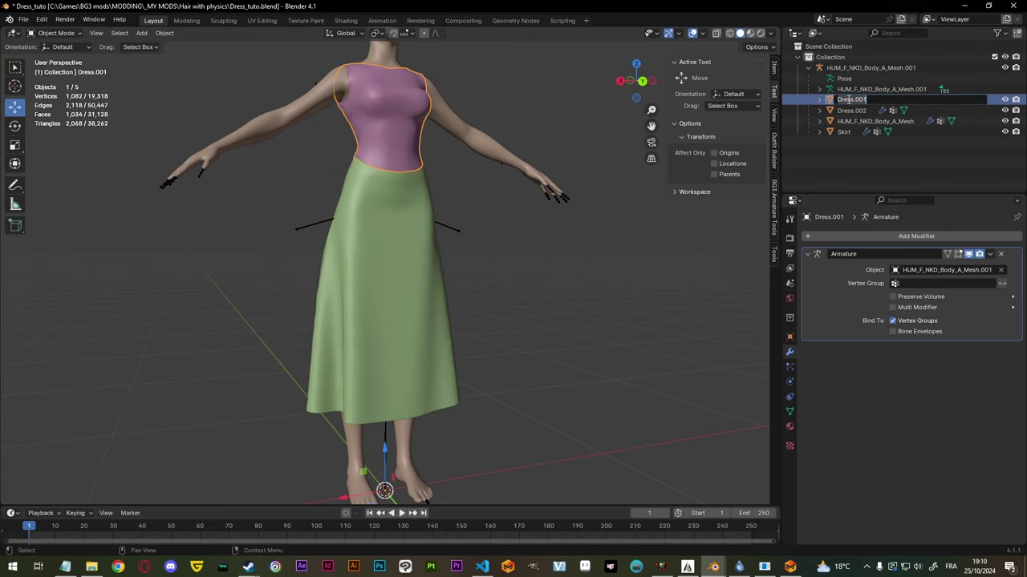
{"action": "type", "text": "Top"}
{"action": "key", "text": "Return"}
{"action": "double_click", "coordinate": [847, 99]}
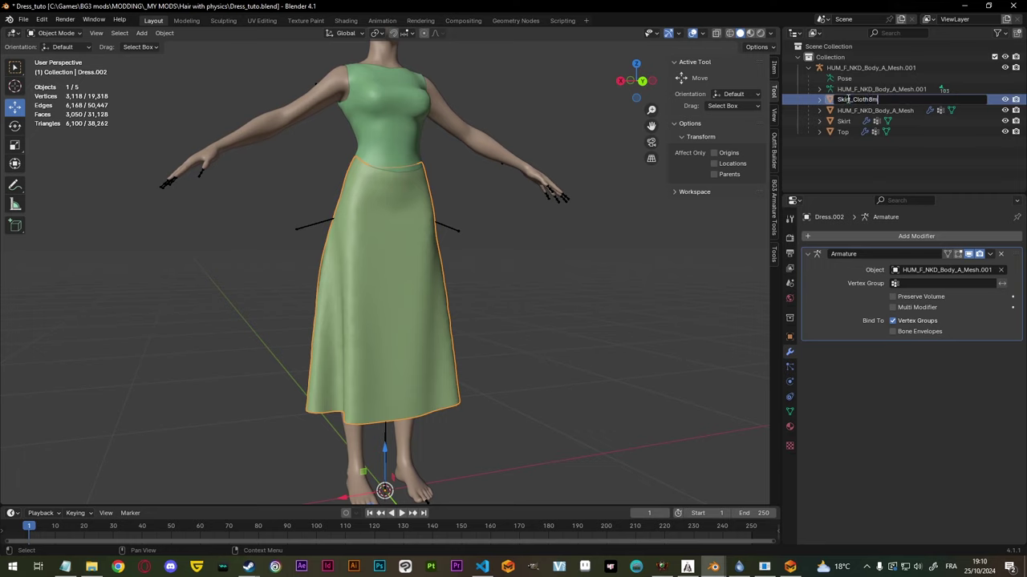
{"action": "type", "text": "Skirt_Cloth_Mesh"}
{"action": "key", "text": "Return"}
Step: Rename the duplicated skirt's mesh data to Skirt_Cloth_Mesh and change the Top object's name to Bodice
{"action": "left_click", "coordinate": [789, 411]}
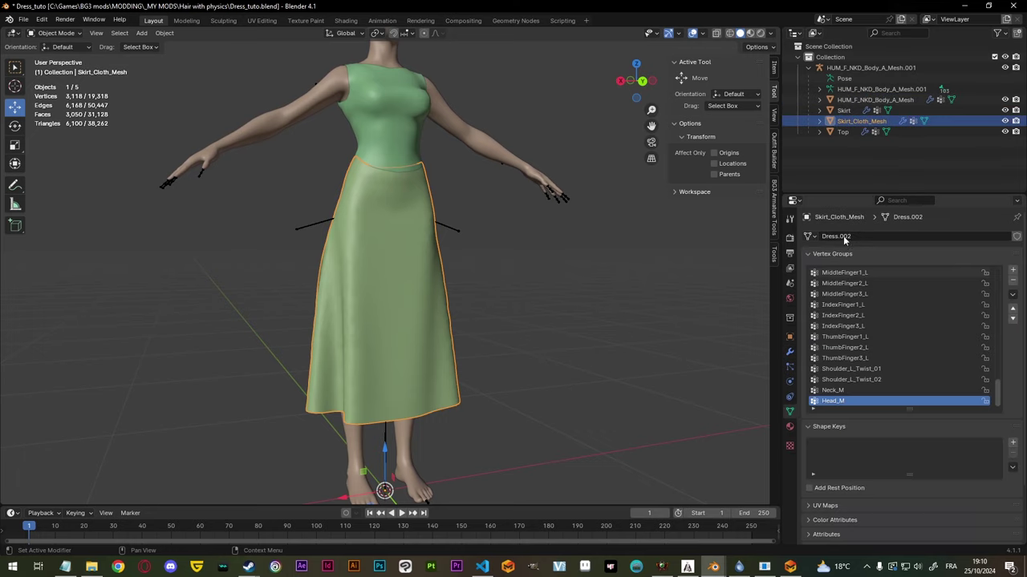
{"action": "double_click", "coordinate": [843, 131]}
{"action": "left_click", "coordinate": [865, 235]}
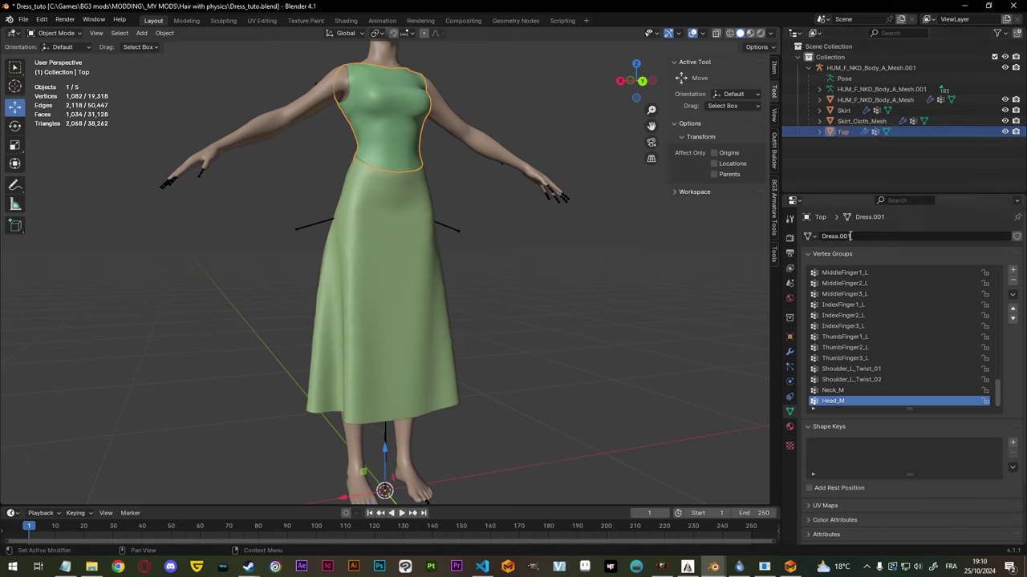
{"action": "type", "text": "Top"}
Step: Hide the Skirt object, keeping Skirt_Cloth_Mesh selected and shown with the bodice and body
{"action": "left_click", "coordinate": [970, 126]}
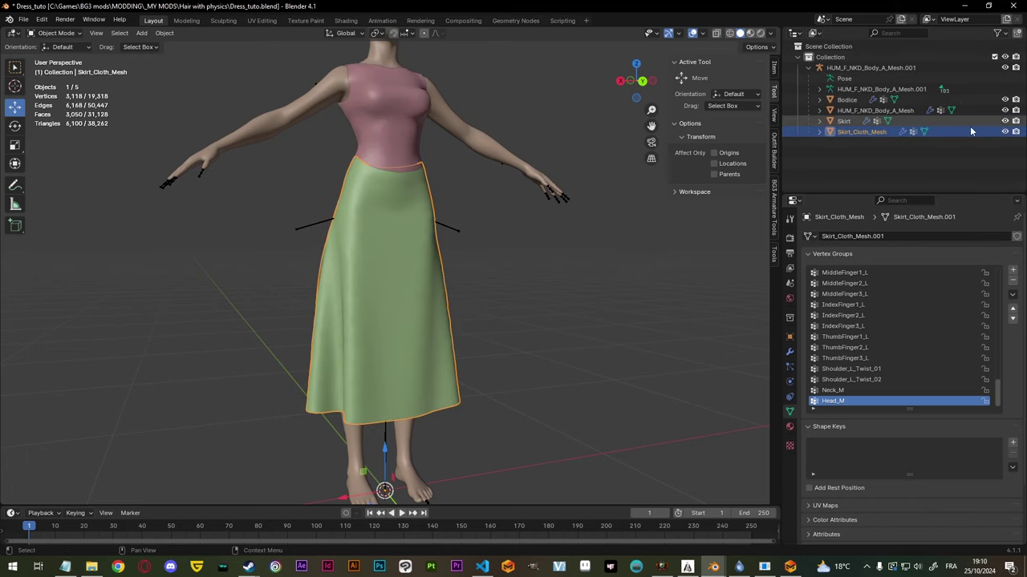
{"action": "middle_click_drag", "start_coordinate": [349, 294], "coordinate": [368, 296]}
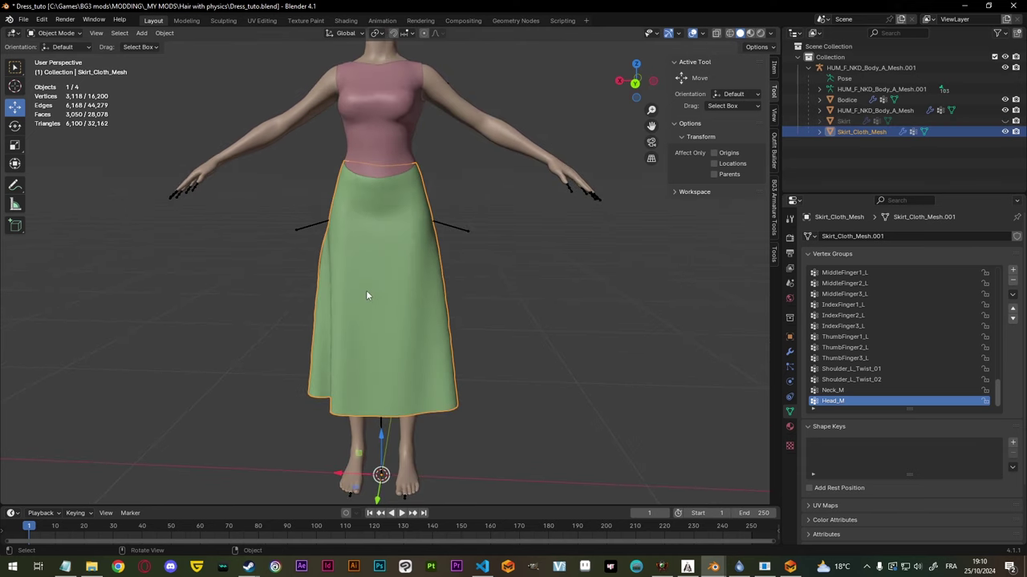
{"action": "middle_click_drag", "start_coordinate": [421, 275], "coordinate": [489, 255]}
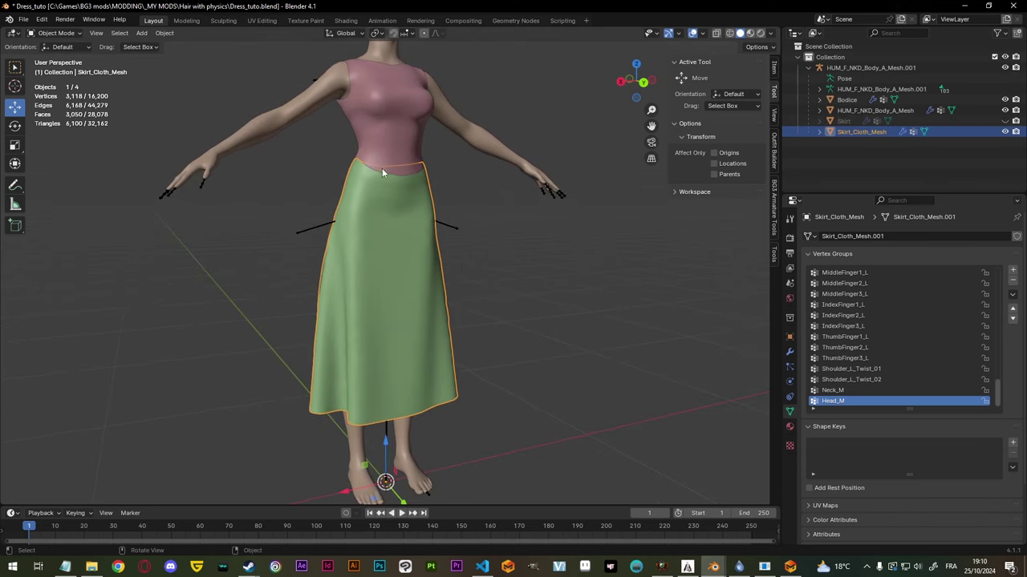
Step: Switch Skirt_Cloth_Mesh to Sculpt Mode and paint a mask along the front of its waistline with the Mask brush
{"action": "left_click", "coordinate": [67, 34]}
{"action": "left_click", "coordinate": [68, 67]}
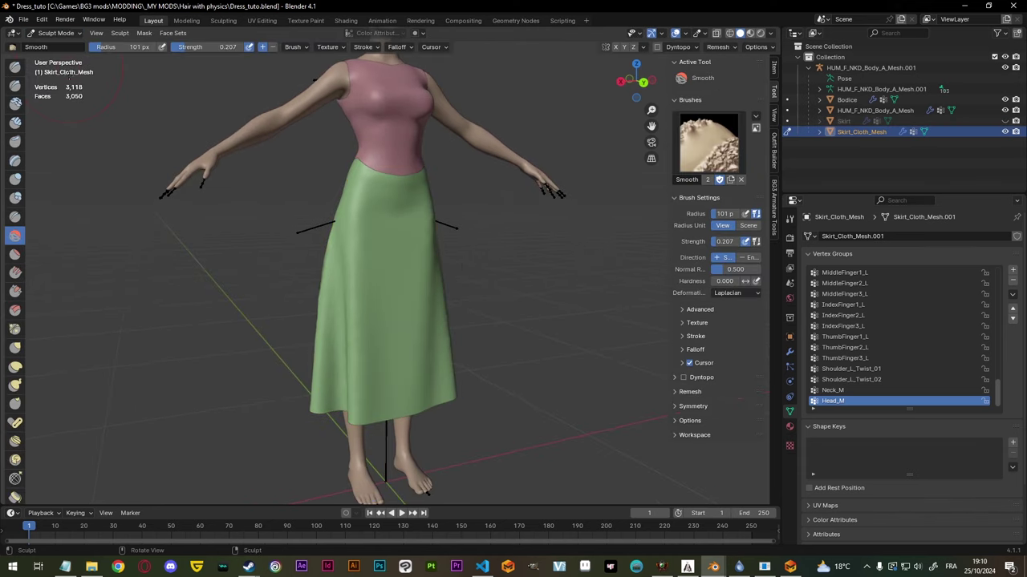
{"action": "scroll", "coordinate": [28, 345], "scroll_direction": "down", "scroll_amount": 5}
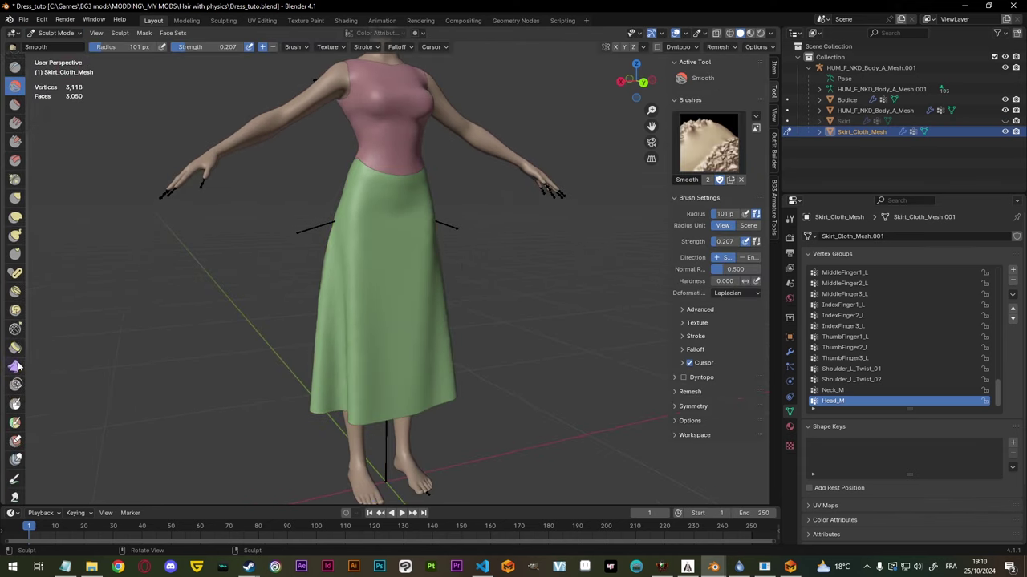
{"action": "left_click", "coordinate": [15, 405]}
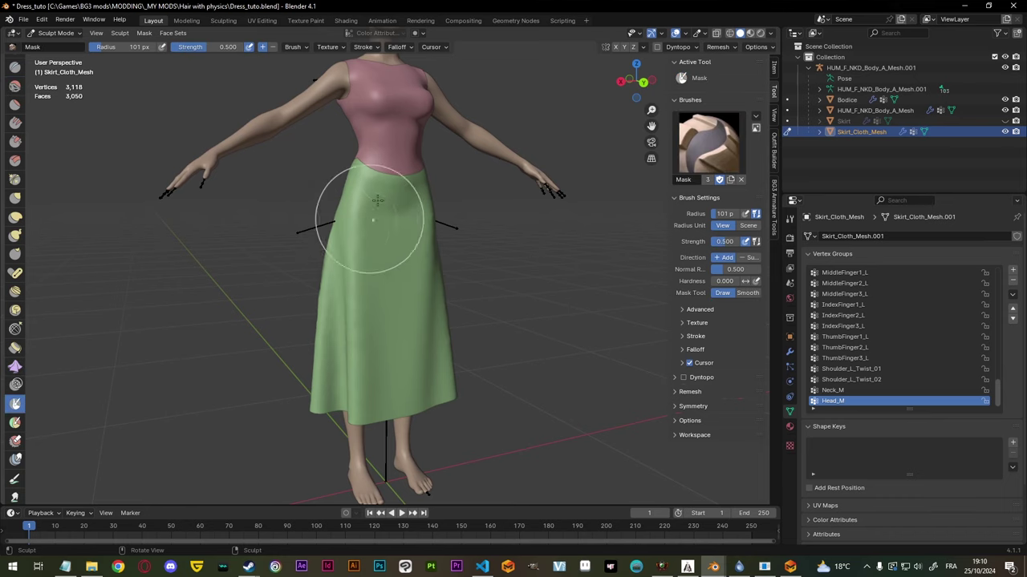
{"action": "scroll", "coordinate": [398, 235], "scroll_direction": "up", "scroll_amount": 4}
{"action": "left_click_drag", "start_coordinate": [388, 214], "coordinate": [421, 215]}
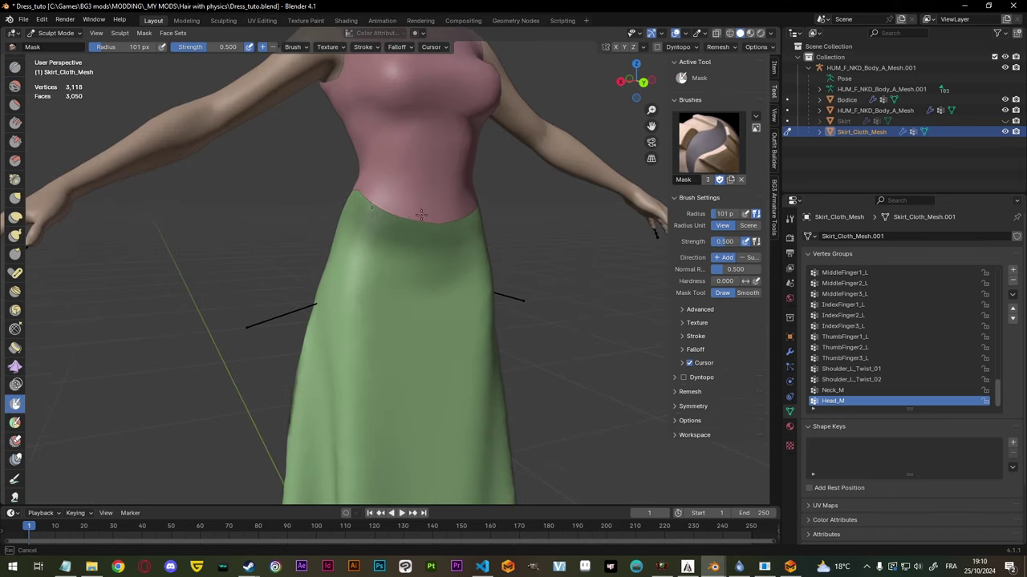
Step: Continue the mask along the rest of the skirt's waistline, covering the sides and back
{"action": "middle_click_drag", "start_coordinate": [470, 229], "coordinate": [357, 215]}
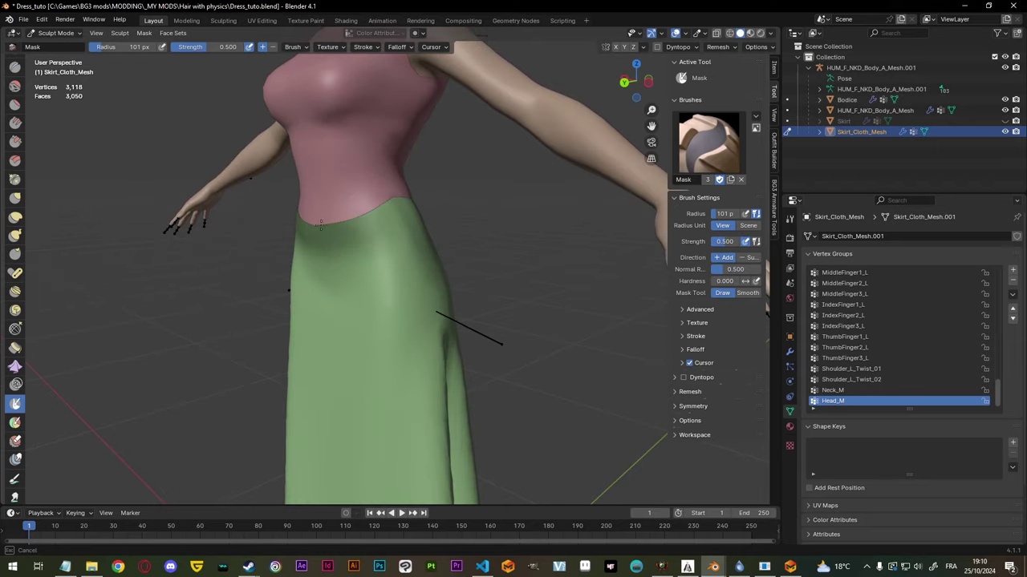
{"action": "middle_click_drag", "start_coordinate": [450, 196], "coordinate": [321, 203]}
{"action": "left_click", "coordinate": [332, 202]}
{"action": "middle_click_drag", "start_coordinate": [489, 214], "coordinate": [301, 203]}
{"action": "middle_click_drag", "start_coordinate": [418, 217], "coordinate": [344, 217]}
{"action": "left_click_drag", "start_coordinate": [346, 217], "coordinate": [419, 217]}
{"action": "middle_click_drag", "start_coordinate": [437, 358], "coordinate": [425, 216], "text": "shift"}
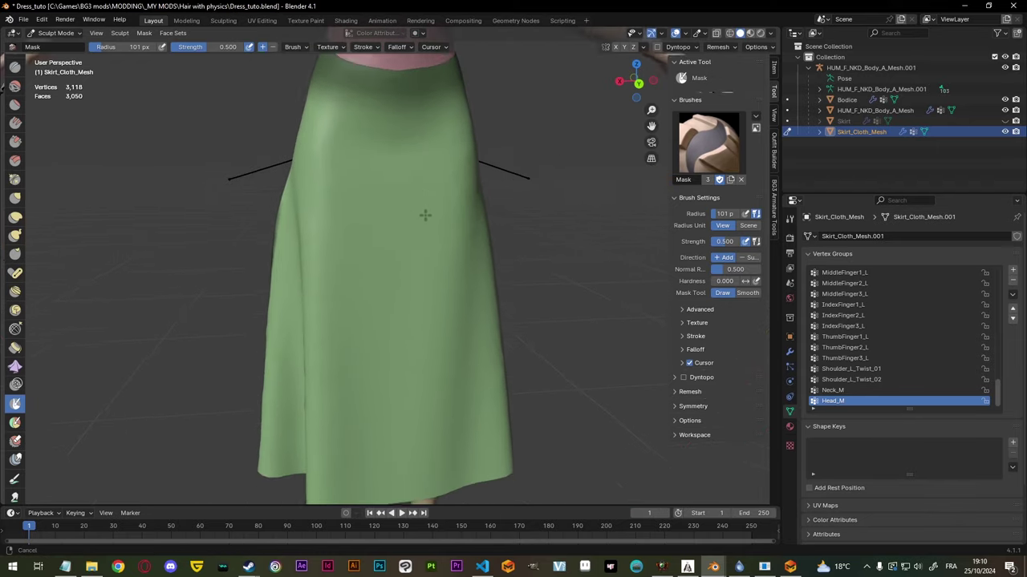
{"action": "scroll", "coordinate": [424, 216], "scroll_direction": "down", "scroll_amount": 4}
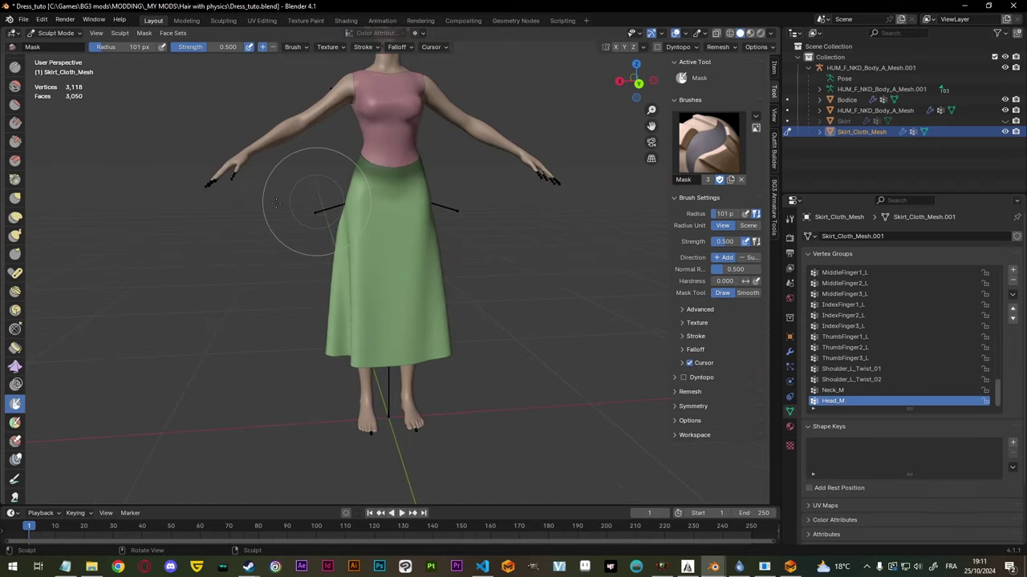
Step: Set the Smooth brush strength to 0.301 and smooth the folds on the front of Skirt_Cloth_Mesh below the masked waist
{"action": "left_click", "coordinate": [15, 86]}
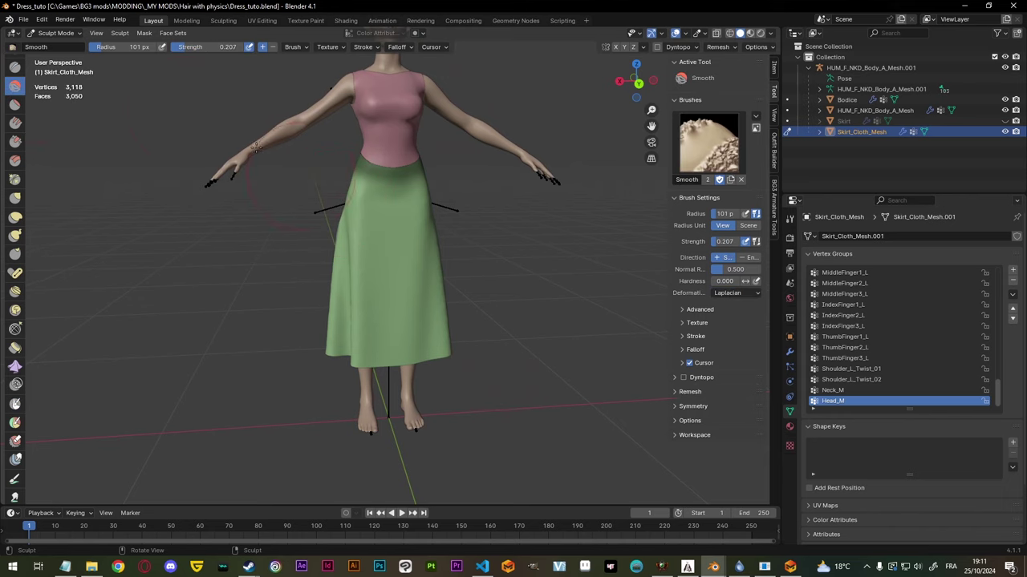
{"action": "scroll", "coordinate": [256, 148], "scroll_direction": "up", "scroll_amount": 1}
{"action": "left_click_drag", "start_coordinate": [208, 46], "coordinate": [214, 46]}
{"action": "middle_click_drag", "start_coordinate": [353, 229], "coordinate": [425, 231]}
{"action": "mouse_move", "coordinate": [373, 210]}
{"action": "left_mouse_down"}
{"action": "mouse_move", "coordinate": [333, 339]}
{"action": "mouse_move", "coordinate": [362, 380]}
{"action": "mouse_move", "coordinate": [389, 347]}
{"action": "left_mouse_up"}
{"action": "middle_click_drag", "start_coordinate": [495, 313], "coordinate": [404, 310]}
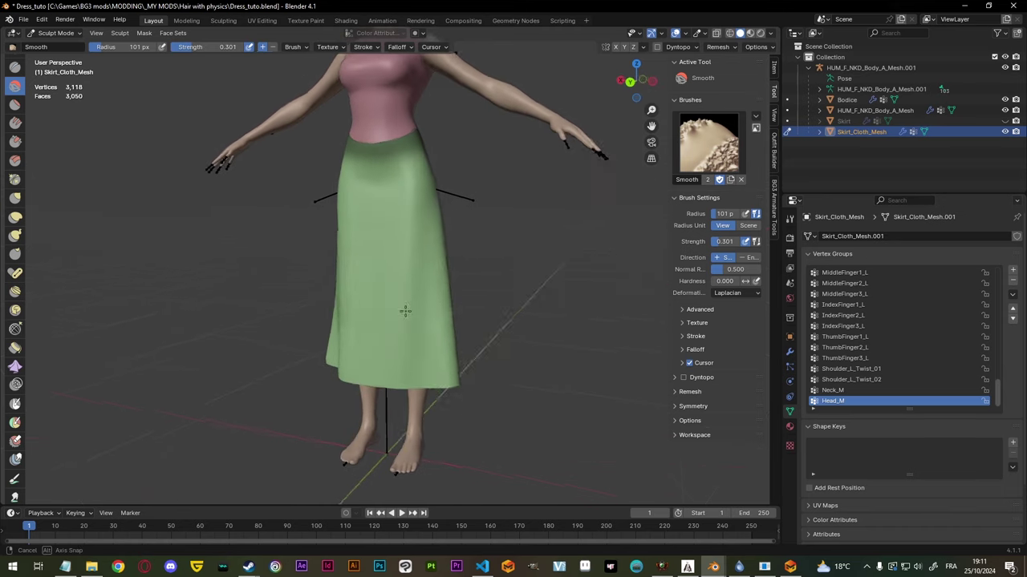
{"action": "scroll", "coordinate": [405, 305], "scroll_direction": "down", "scroll_amount": 1}
{"action": "left_click_drag", "start_coordinate": [424, 254], "coordinate": [434, 314]}
{"action": "left_click_drag", "start_coordinate": [431, 358], "coordinate": [434, 369]}
{"action": "middle_click_drag", "start_coordinate": [454, 270], "coordinate": [387, 259]}
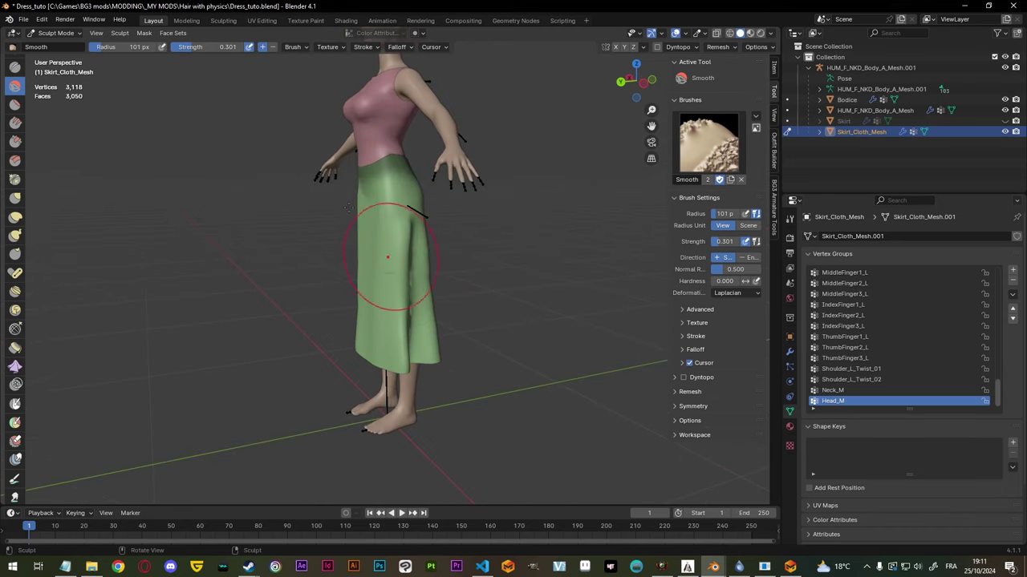
Step: Raise the Smooth brush strength to 0.613 and flatten the remaining folds along the sides and back of the skirt
{"action": "key", "text": "shift+f"}
{"action": "left_click", "coordinate": [404, 255]}
{"action": "left_click_drag", "start_coordinate": [401, 248], "coordinate": [428, 367]}
{"action": "middle_click_drag", "start_coordinate": [233, 298], "coordinate": [353, 296]}
{"action": "left_click_drag", "start_coordinate": [353, 296], "coordinate": [350, 337]}
{"action": "middle_click_drag", "start_coordinate": [265, 272], "coordinate": [388, 268]}
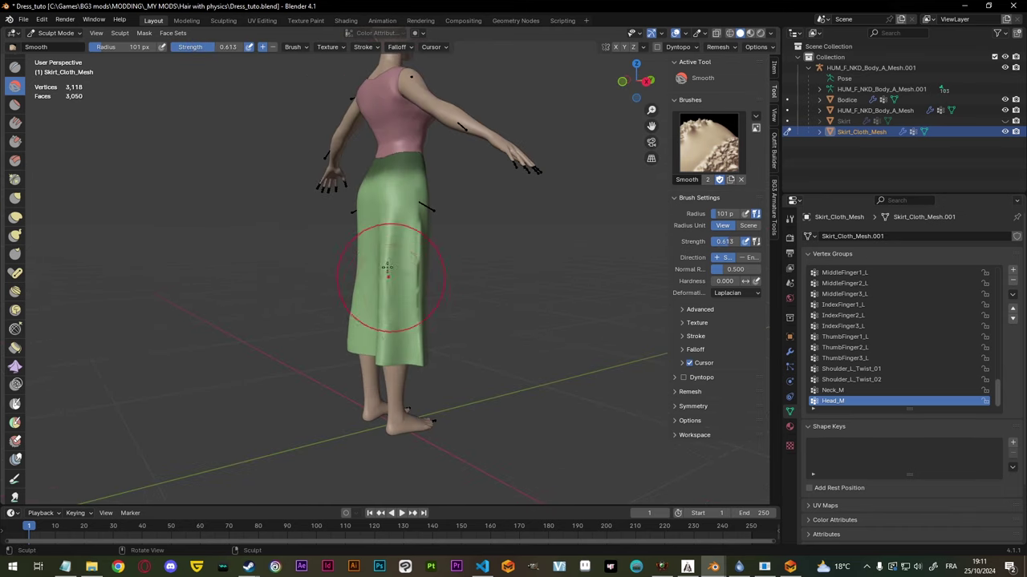
{"action": "mouse_move", "coordinate": [387, 269]}
{"action": "left_mouse_down"}
{"action": "mouse_move", "coordinate": [417, 213]}
{"action": "mouse_move", "coordinate": [416, 353]}
{"action": "left_mouse_up"}
{"action": "mouse_move", "coordinate": [288, 326]}
{"action": "middle_mouse_down"}
{"action": "mouse_move", "coordinate": [378, 325]}
{"action": "mouse_move", "coordinate": [241, 324]}
{"action": "mouse_move", "coordinate": [290, 324]}
{"action": "middle_mouse_up"}
{"action": "scroll", "coordinate": [290, 324], "scroll_direction": "up", "scroll_amount": 2}
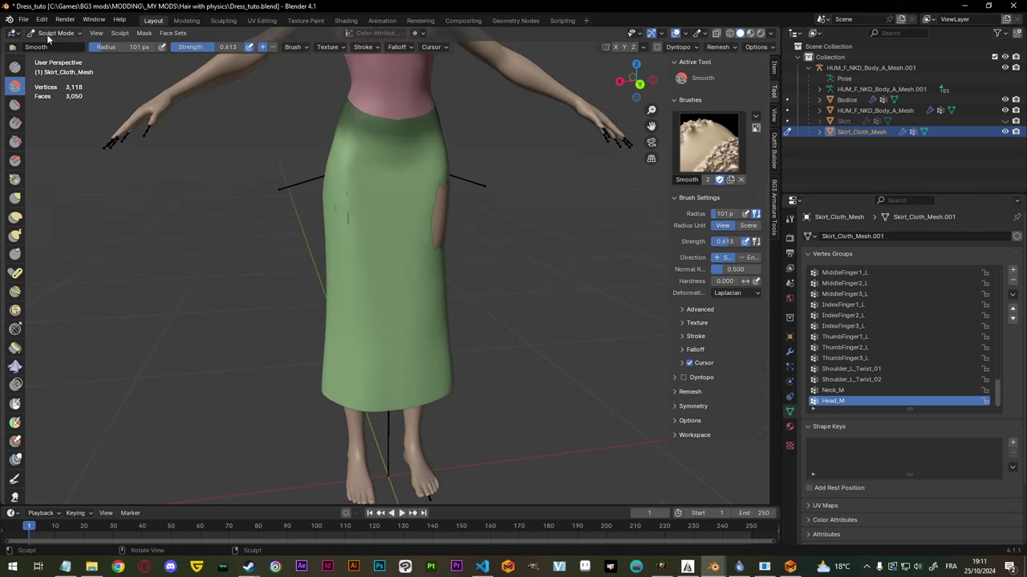
Step: Pull the skirt outward with the Elastic Deform brush where the body pokes through at the thighs
{"action": "left_click", "coordinate": [16, 215]}
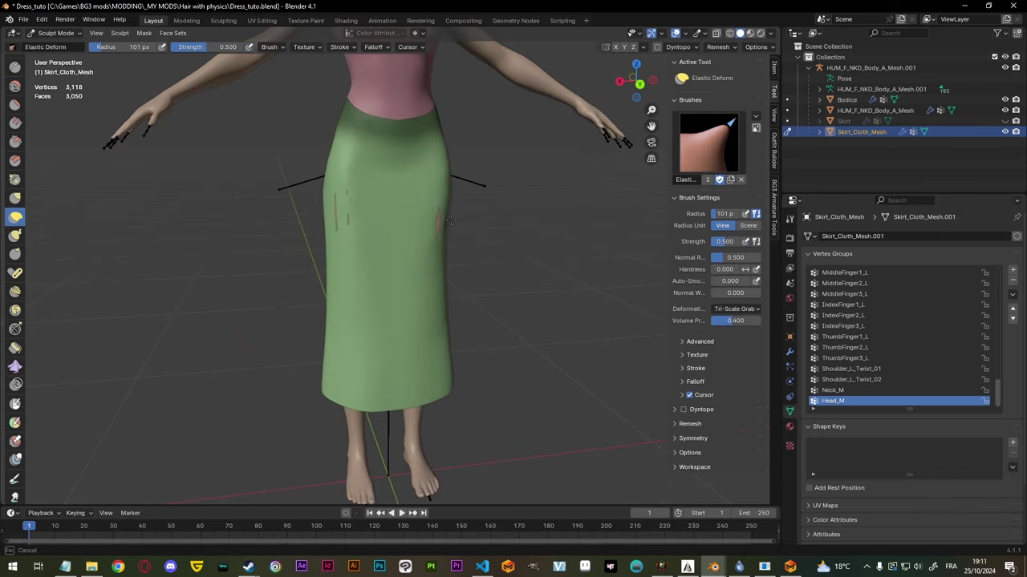
{"action": "middle_click_drag", "start_coordinate": [340, 215], "coordinate": [336, 237]}
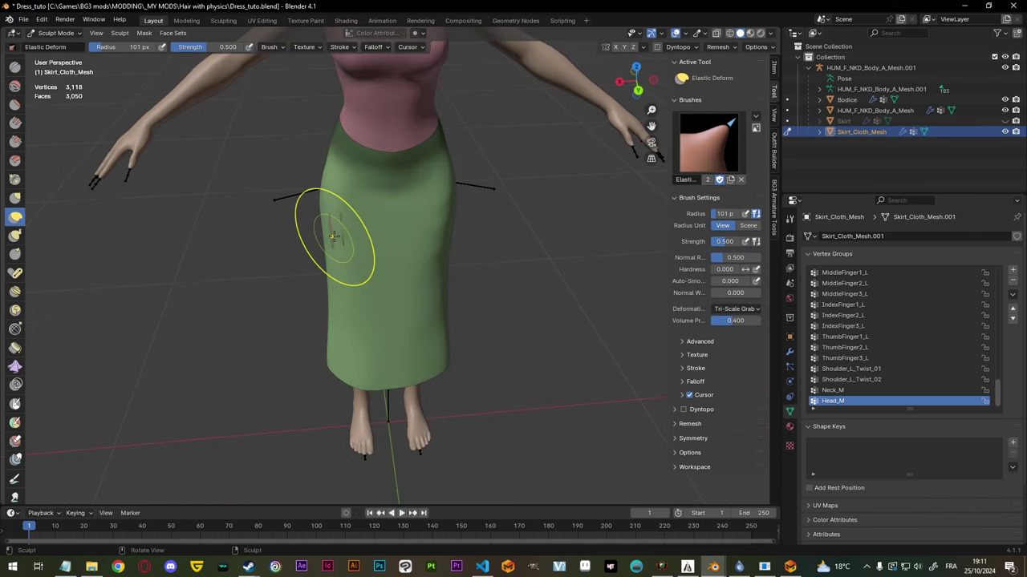
{"action": "left_click_drag", "start_coordinate": [336, 238], "coordinate": [328, 239]}
{"action": "mouse_move", "coordinate": [358, 251]}
{"action": "middle_mouse_down"}
{"action": "mouse_move", "coordinate": [553, 239]}
{"action": "mouse_move", "coordinate": [458, 241]}
{"action": "middle_mouse_up"}
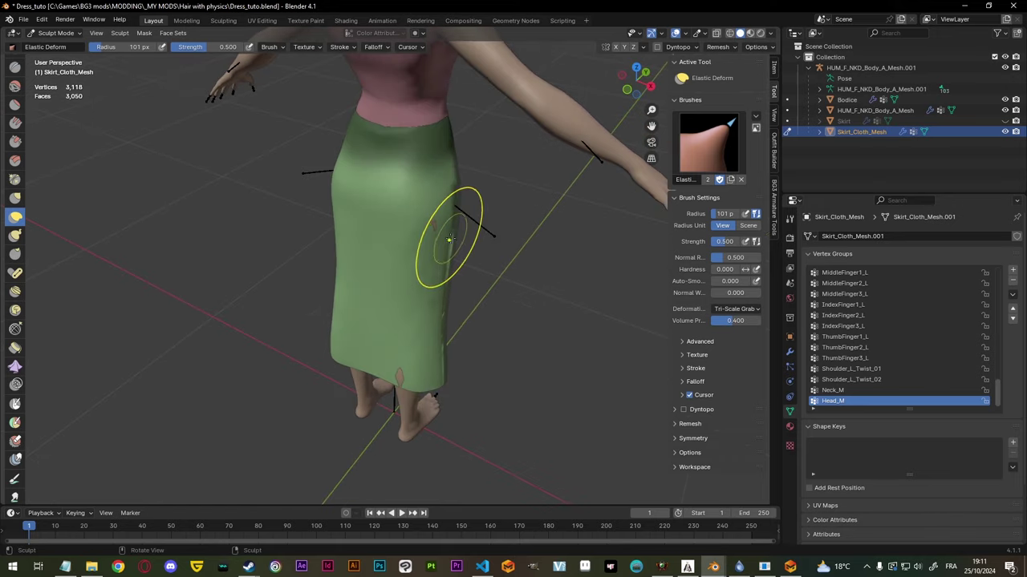
{"action": "middle_click_drag", "start_coordinate": [402, 365], "coordinate": [416, 297]}
{"action": "scroll", "coordinate": [414, 297], "scroll_direction": "up", "scroll_amount": 1}
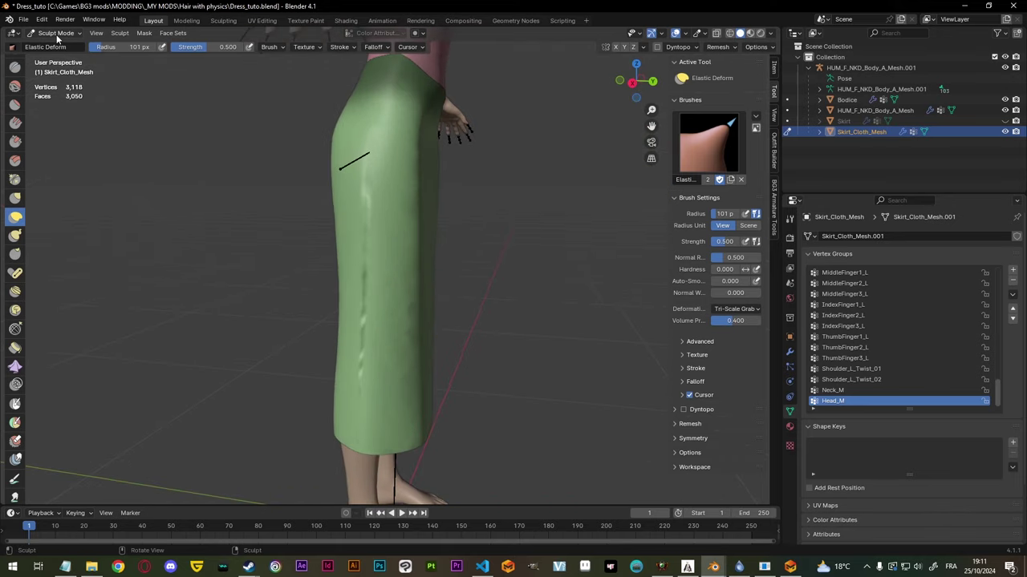
Step: Leave Sculpt Mode, select the entire Skirt_Cloth_Mesh in Edit Mode and correct its normals
{"action": "left_click", "coordinate": [56, 33]}
{"action": "left_click", "coordinate": [55, 46]}
{"action": "key", "text": "Tab"}
{"action": "key", "text": "a"}
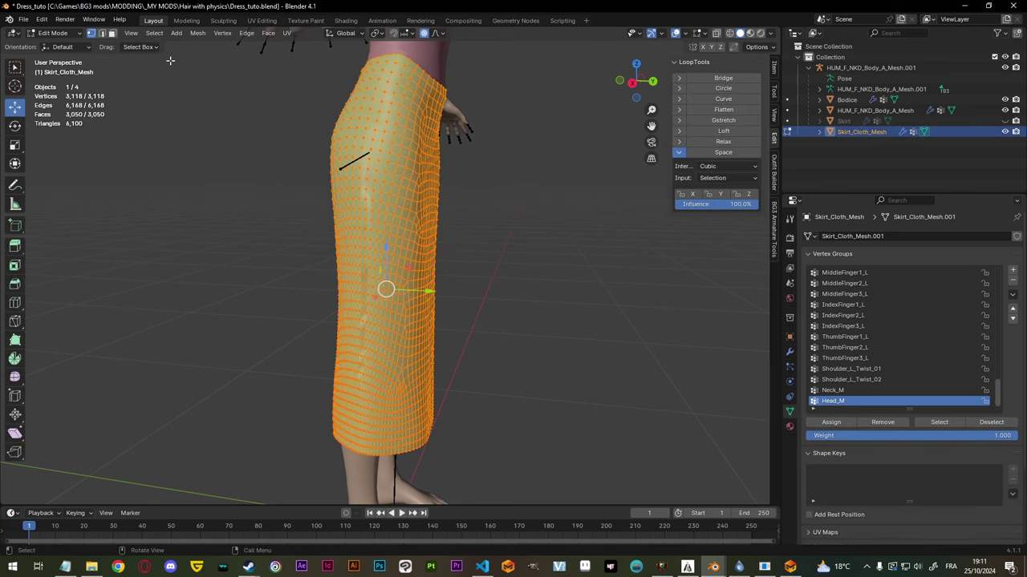
{"action": "left_click", "coordinate": [197, 33]}
{"action": "mouse_move", "coordinate": [227, 220]}
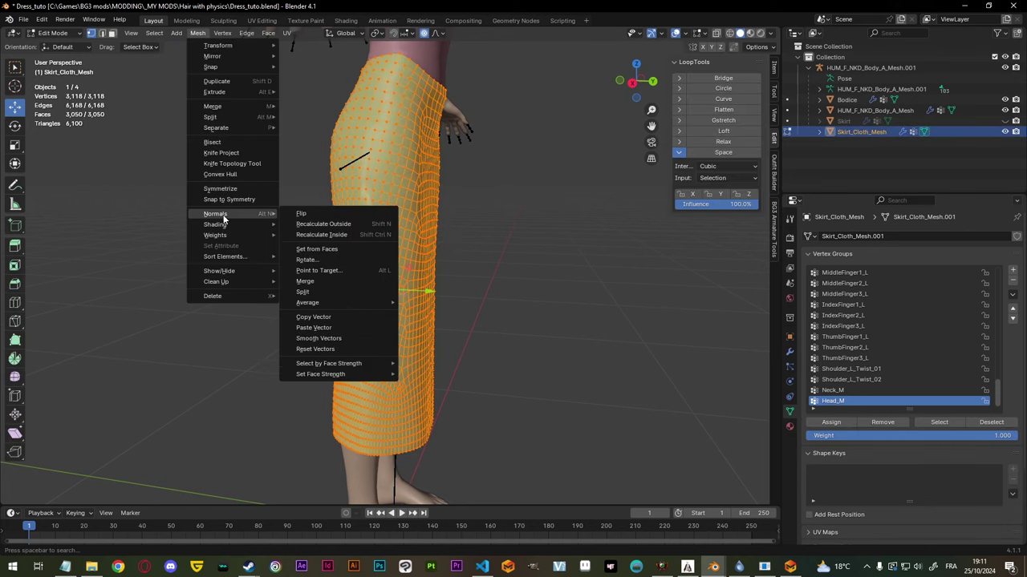
{"action": "left_click", "coordinate": [322, 257]}
Step: Return to Object Mode and unhide the Skirt object to compare it with the smoothed Skirt_Cloth_Mesh
{"action": "key", "text": "Tab"}
{"action": "middle_click_drag", "start_coordinate": [544, 283], "coordinate": [469, 291]}
{"action": "left_click", "coordinate": [1004, 121]}
{"action": "middle_click_drag", "start_coordinate": [722, 313], "coordinate": [545, 216]}
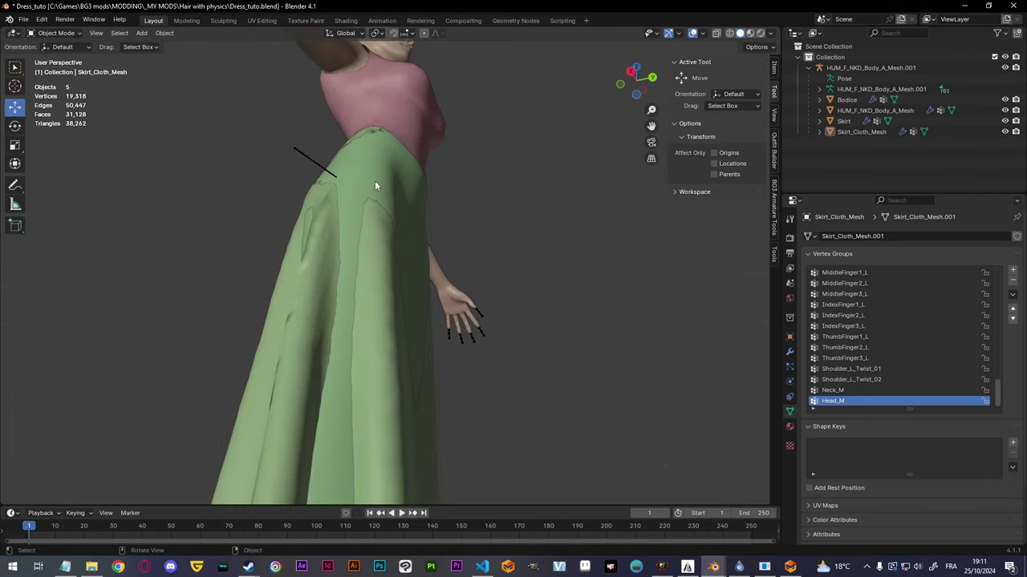